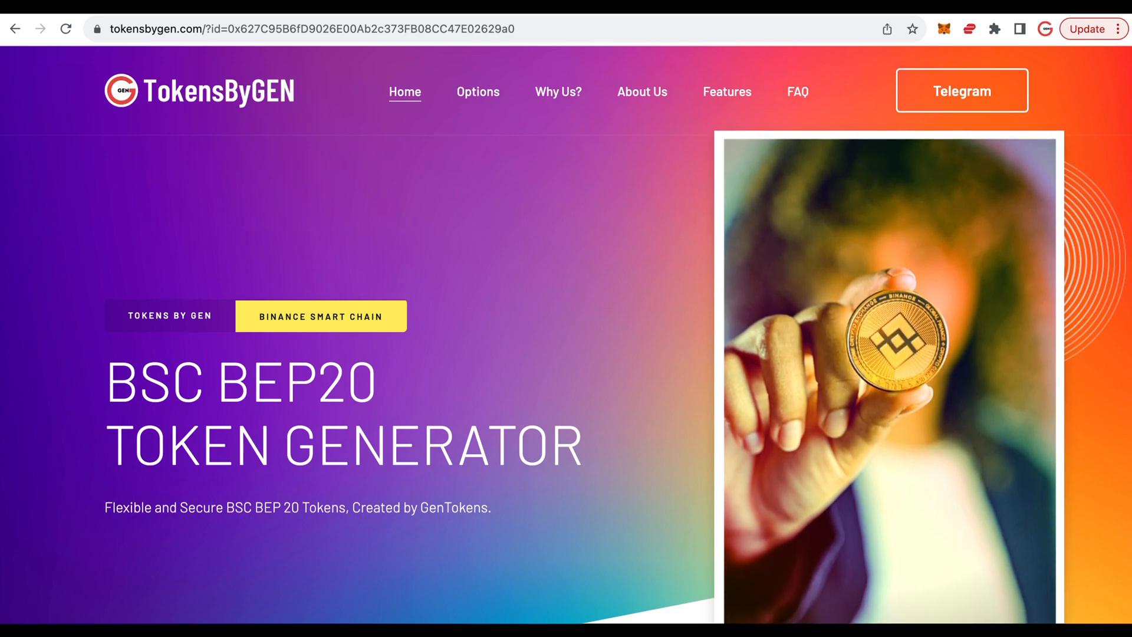
# - Connect the MetaMask wallet to the token generator in the Create Your Token section
pyautogui.scroll(-1, 608, 322)
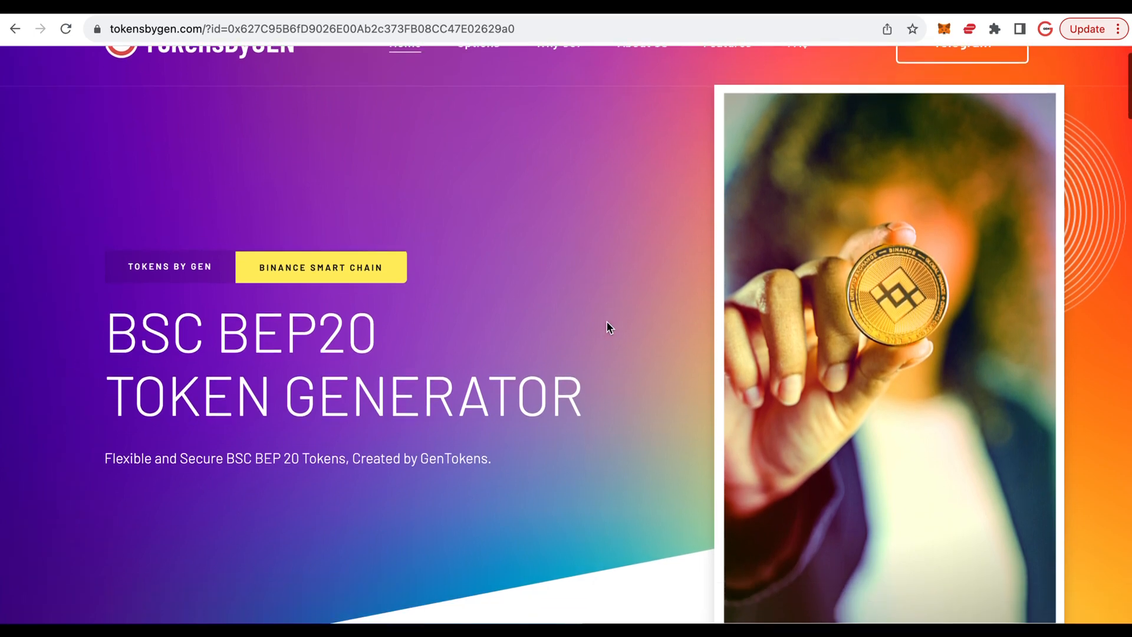
pyautogui.scroll(-2, 608, 325)
pyautogui.scroll(-5, 608, 324)
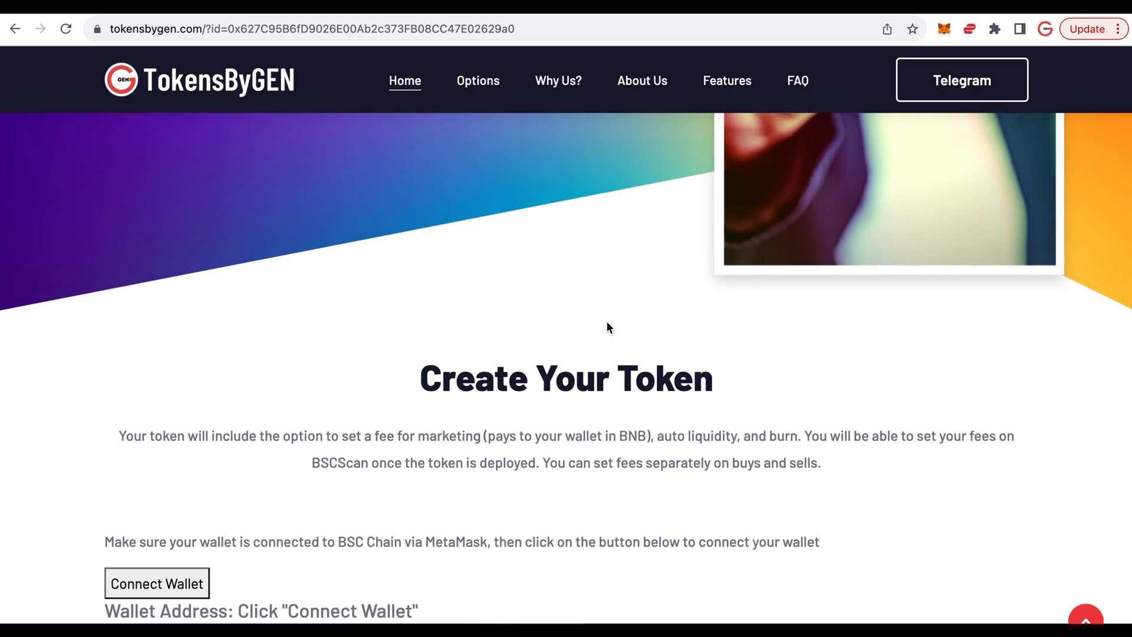
pyautogui.scroll(-5, 608, 324)
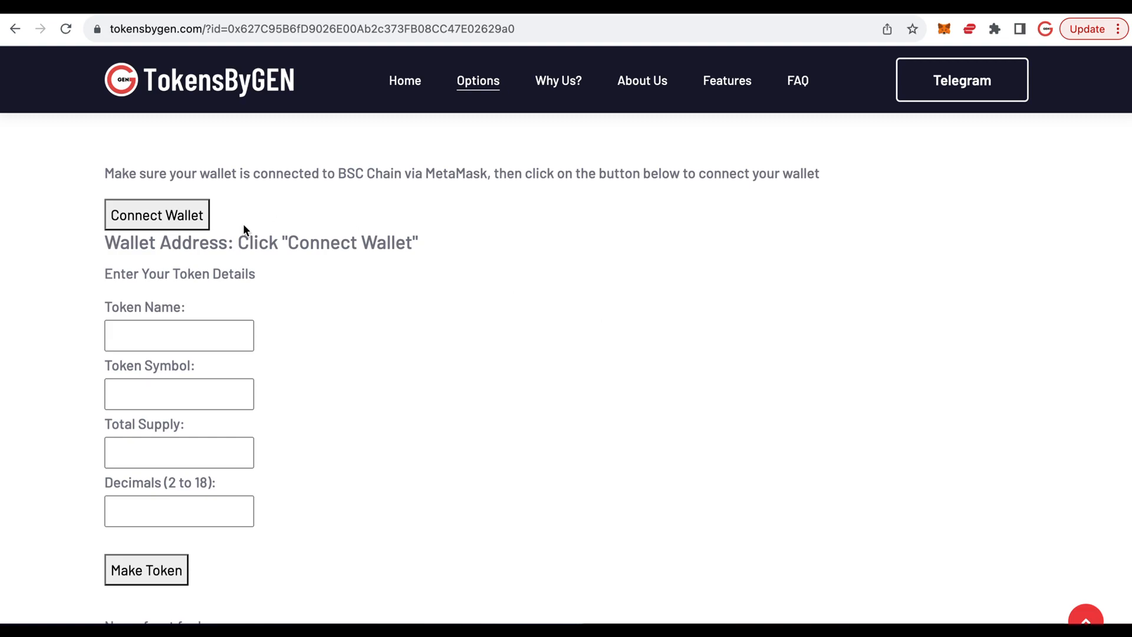
pyautogui.click(174, 218)
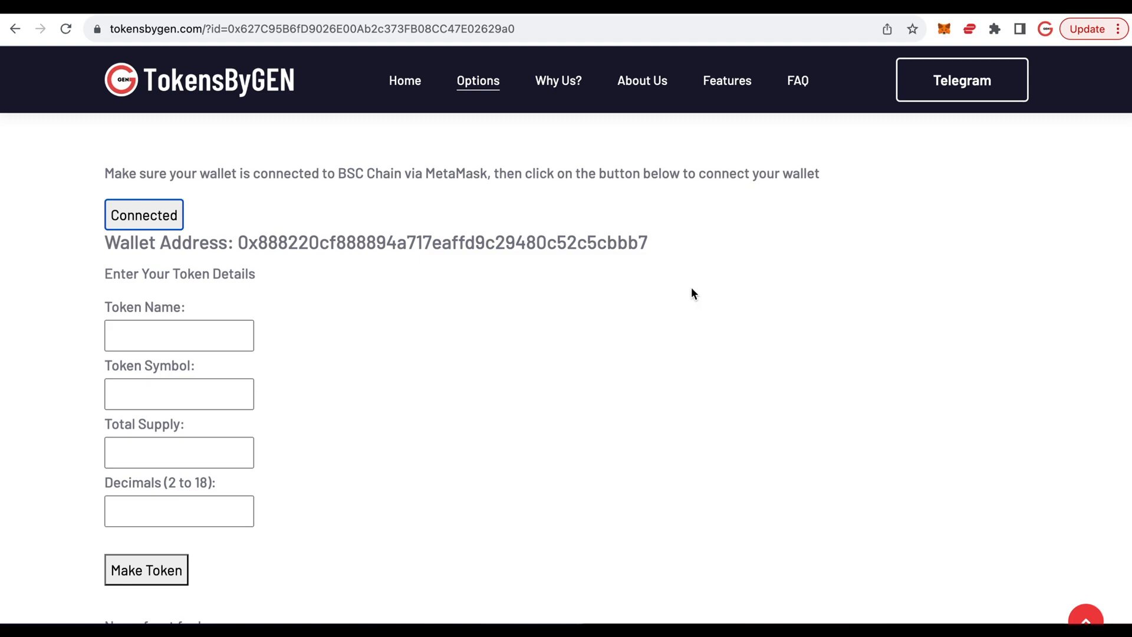
# - Enter the token details: name DEMO, symbol DEMO, total supply 1000000 and 4 decimals
pyautogui.click(212, 334)
pyautogui.scroll(-1, 404, 326)
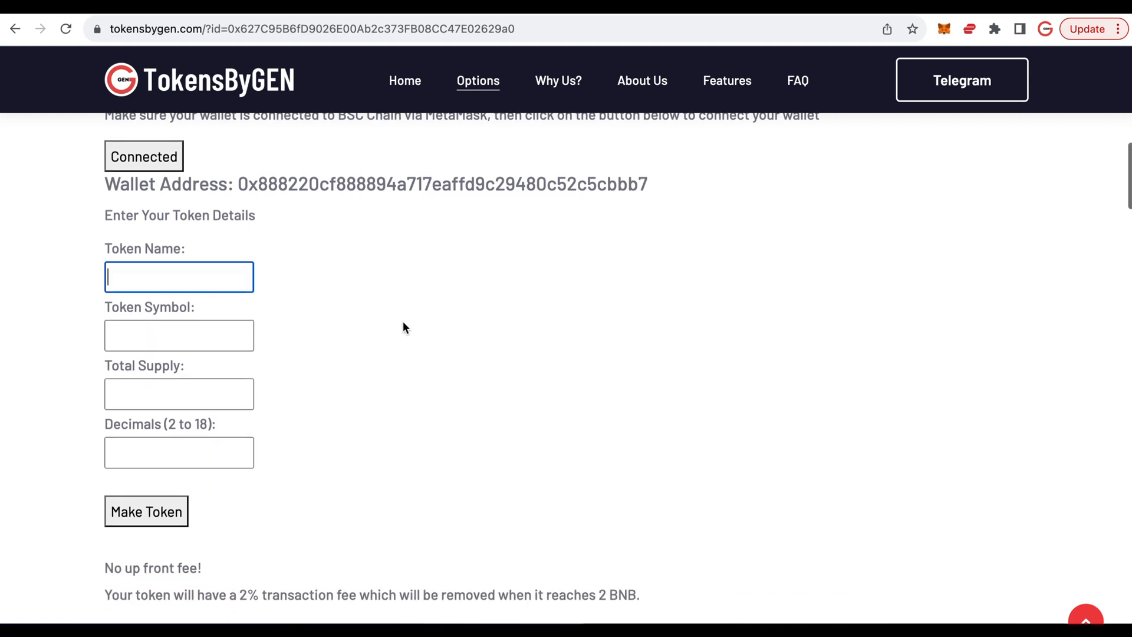
pyautogui.write('DEMO')
pyautogui.write('DEMO')
pyautogui.press('Tab')
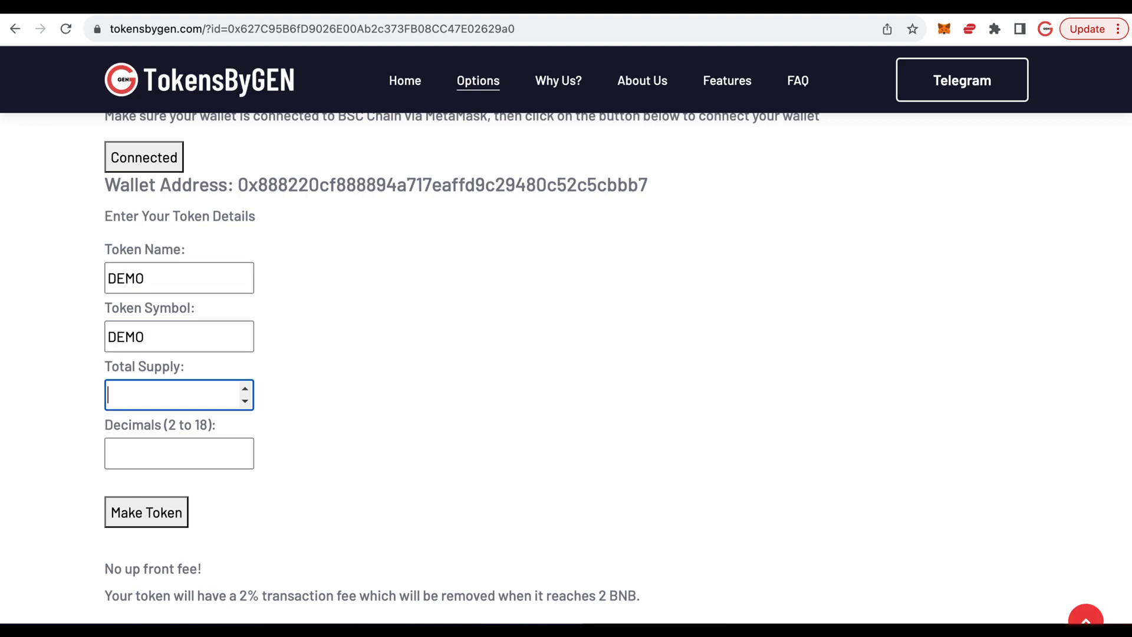
pyautogui.write('1000000')
pyautogui.press('Tab')
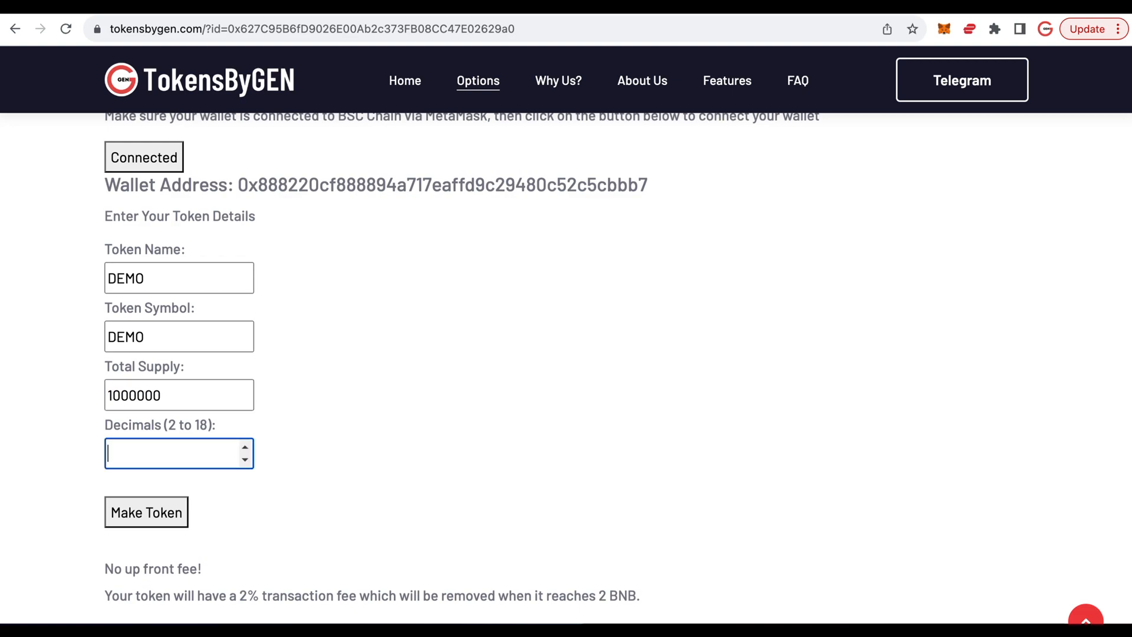
pyautogui.write('4')
pyautogui.click(367, 491)
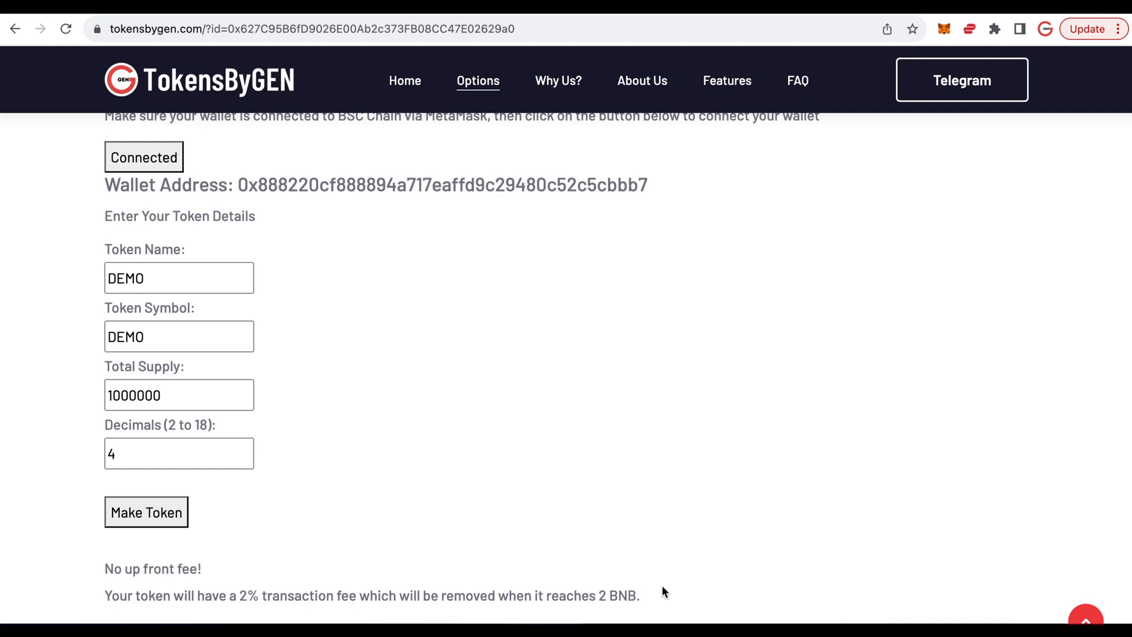
# - Make the token, approving the wallet transaction with the Aggressive gas option, and dismiss the deployment message
pyautogui.click(138, 517)
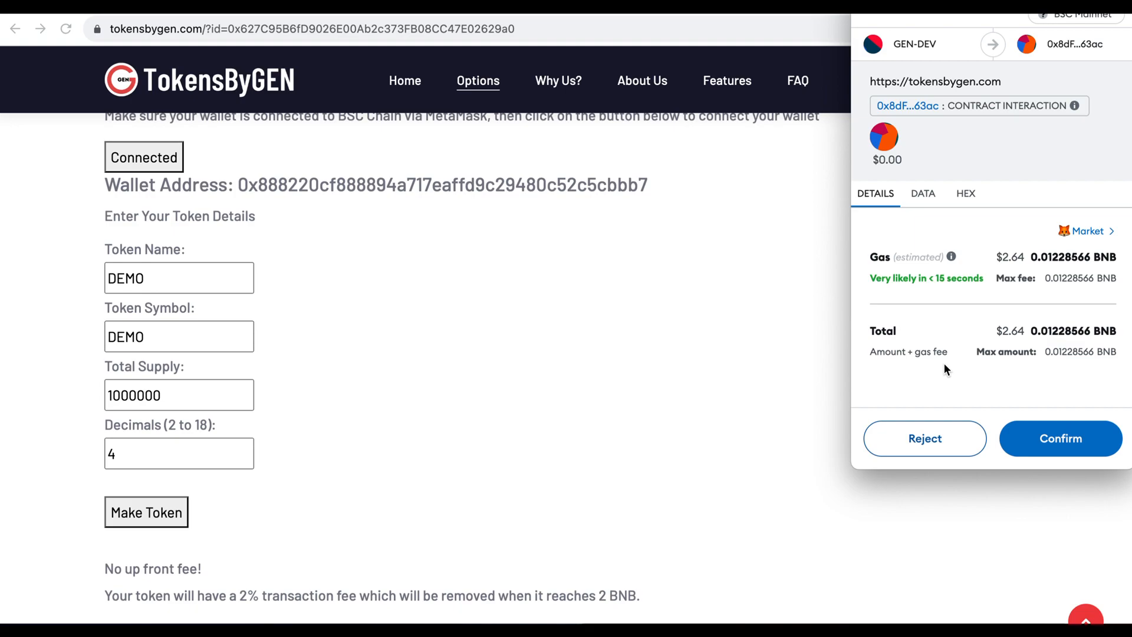
pyautogui.click(1100, 234)
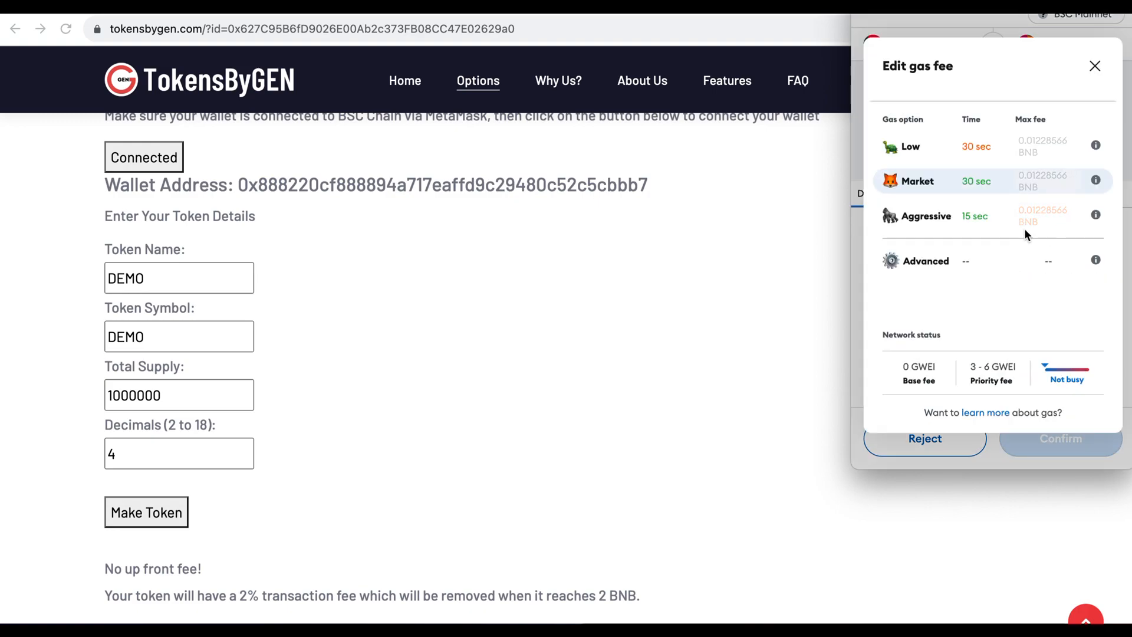
pyautogui.click(915, 217)
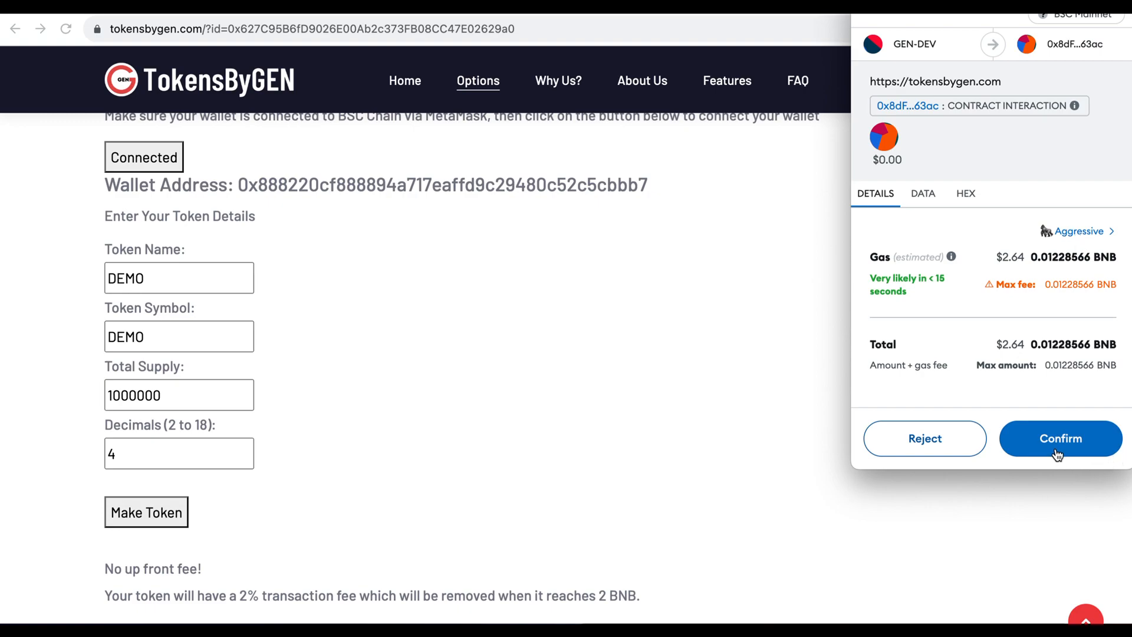
pyautogui.click(1057, 438)
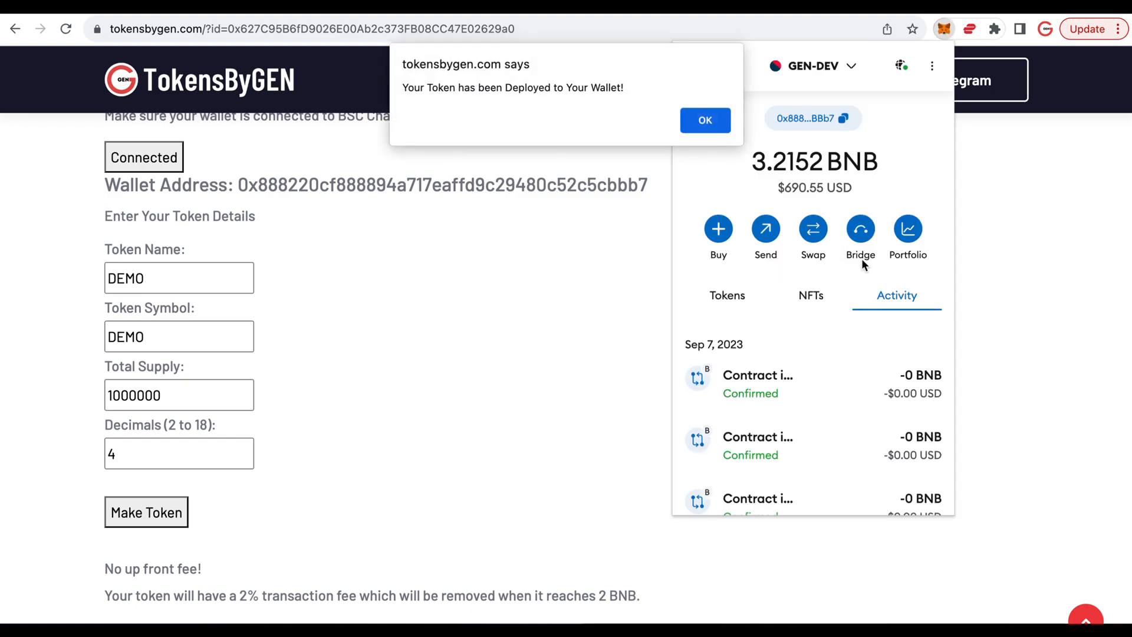
pyautogui.click(628, 317)
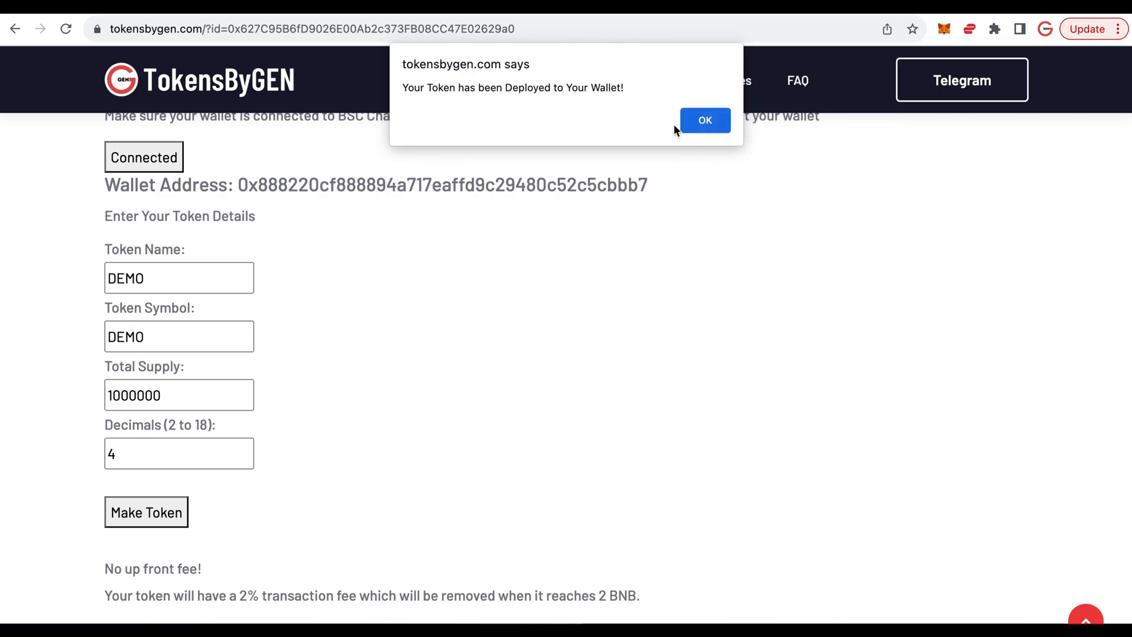
pyautogui.click(705, 121)
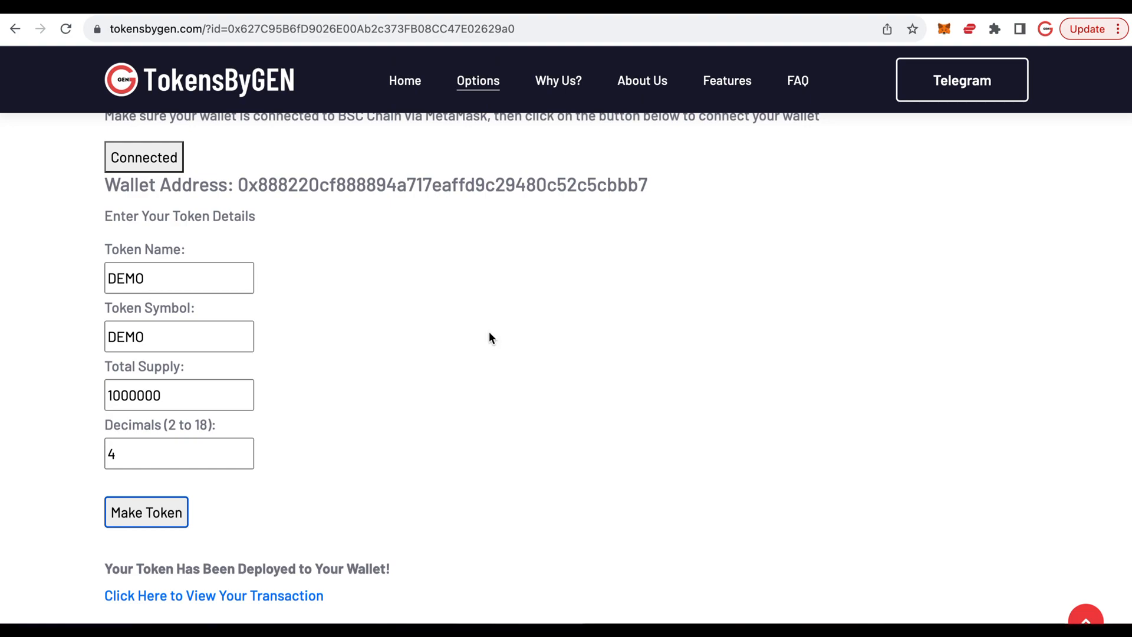
# - View the token's deployment transaction on BscScan and open the DEMO token page from its transferred tokens entry
pyautogui.scroll(-3, 489, 331)
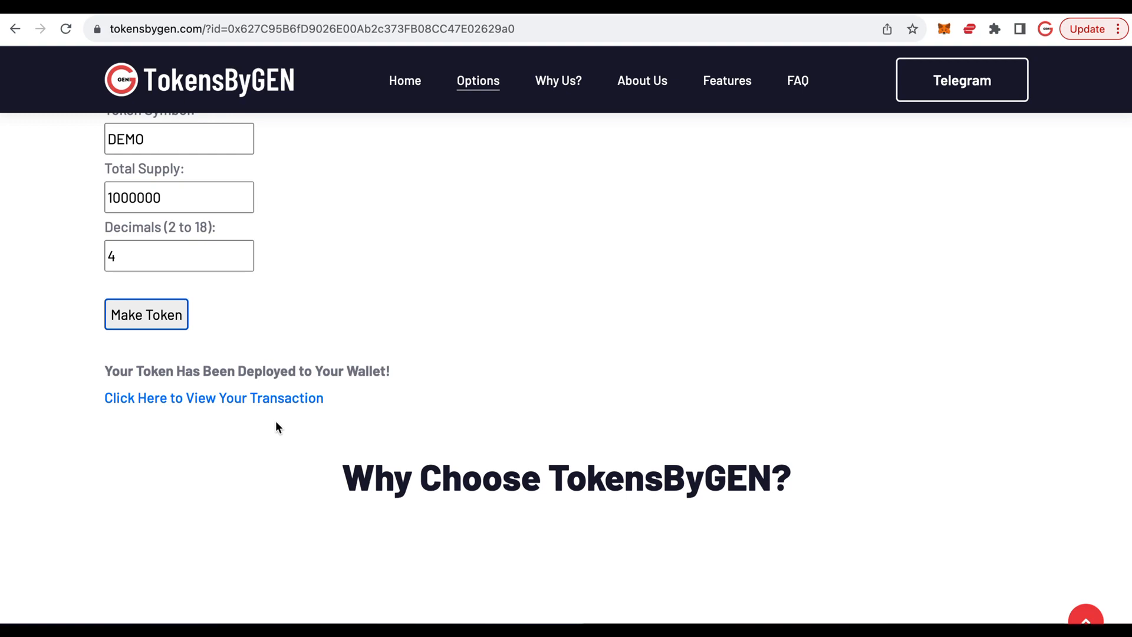
pyautogui.click(254, 397)
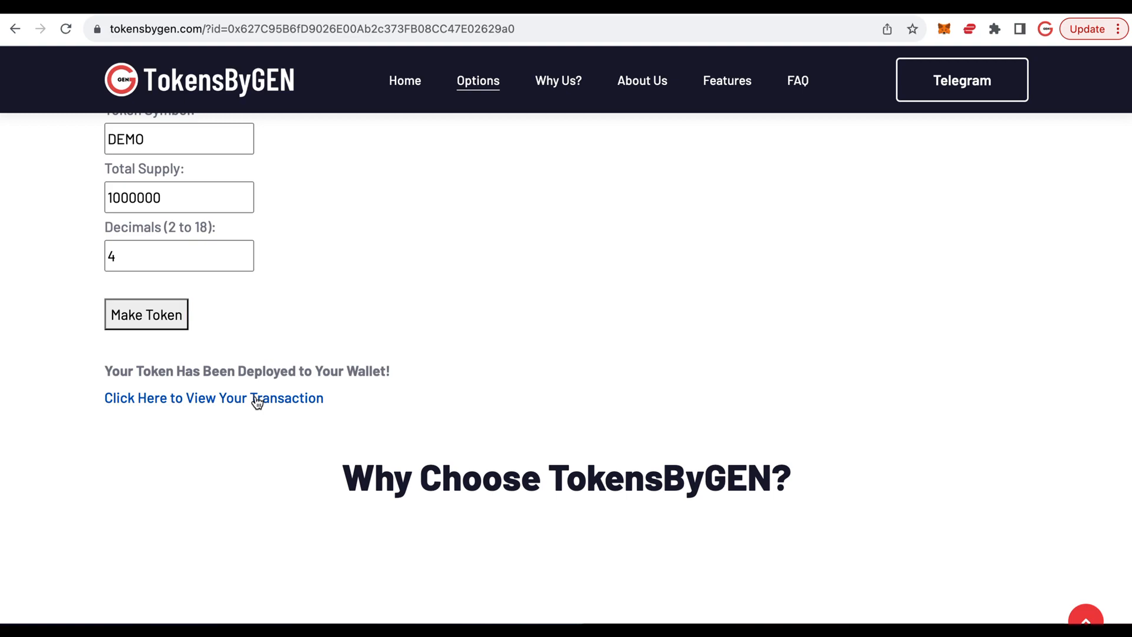
pyautogui.scroll(-3, 687, 398)
pyautogui.scroll(-1, 689, 406)
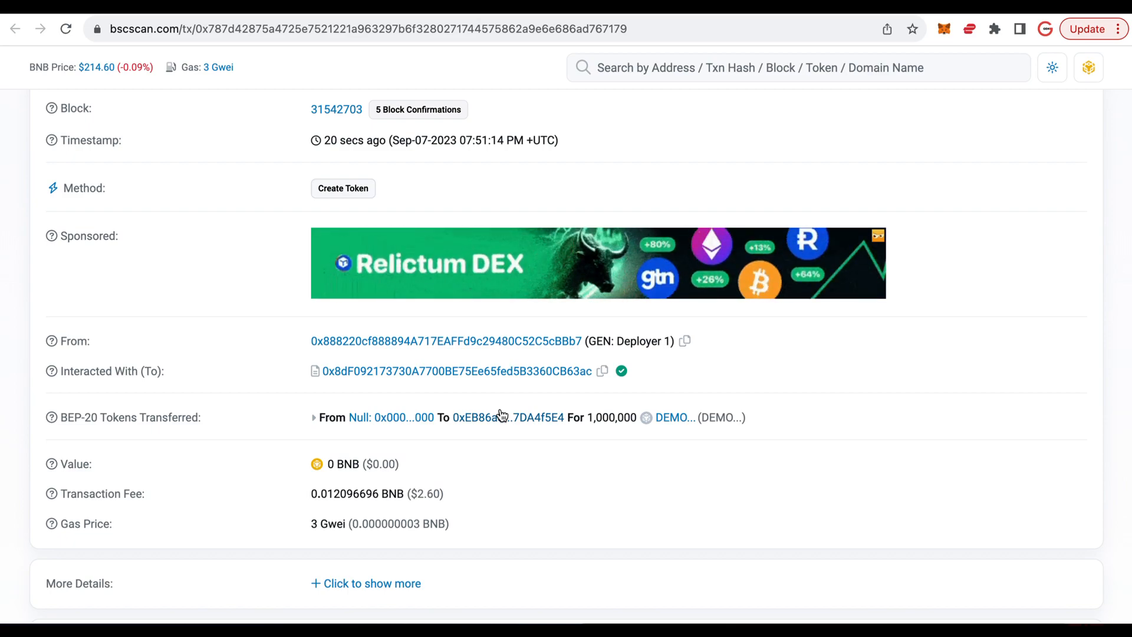
pyautogui.click(673, 420)
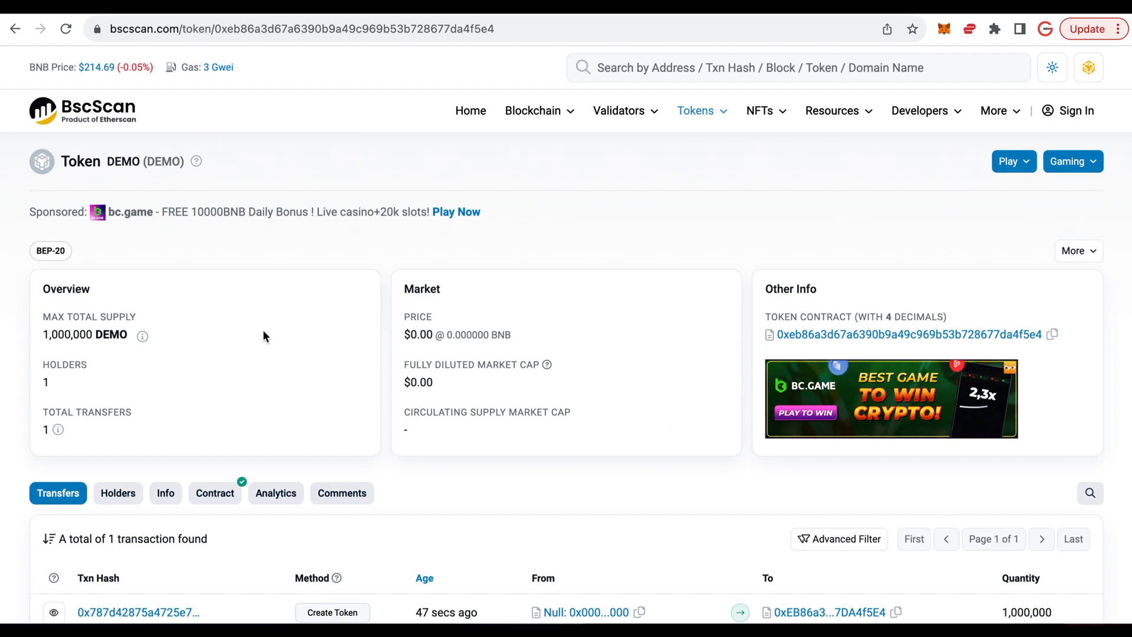
# - Display the DEMO token contract's Write Contract functions
pyautogui.scroll(-3, 263, 335)
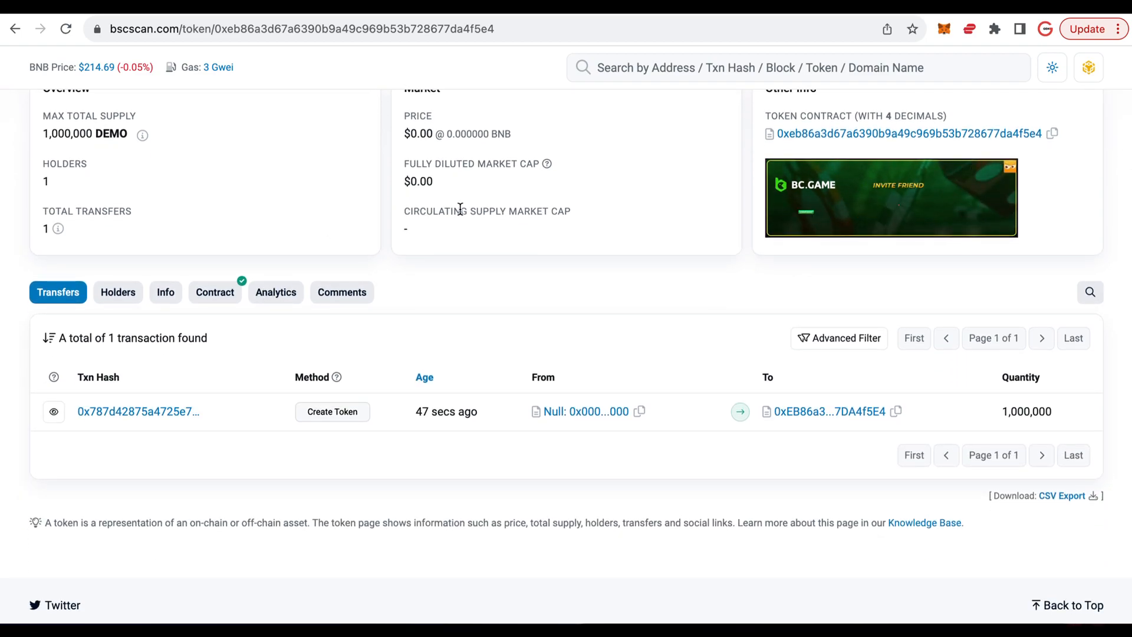
pyautogui.click(215, 293)
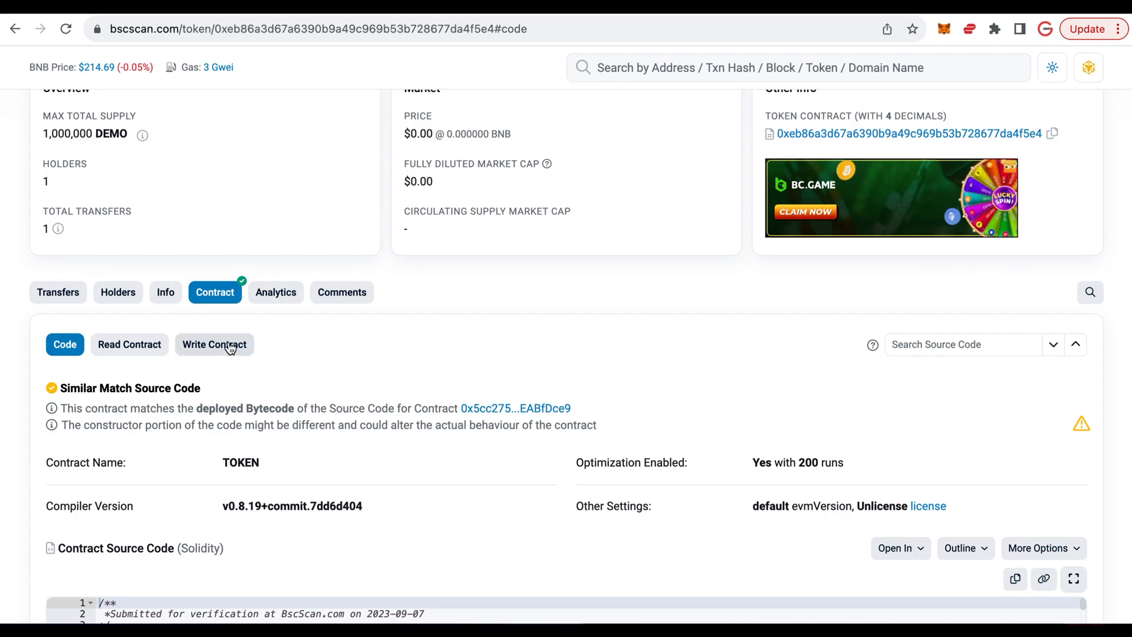
pyautogui.click(210, 346)
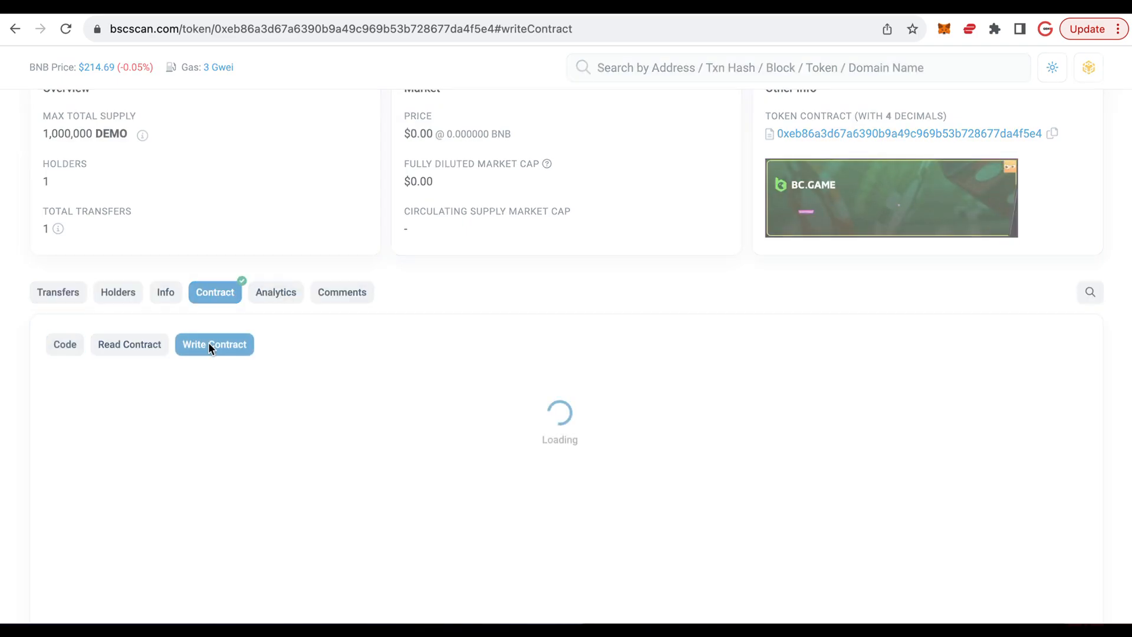
pyautogui.scroll(-4, 324, 352)
pyautogui.scroll(3, 323, 353)
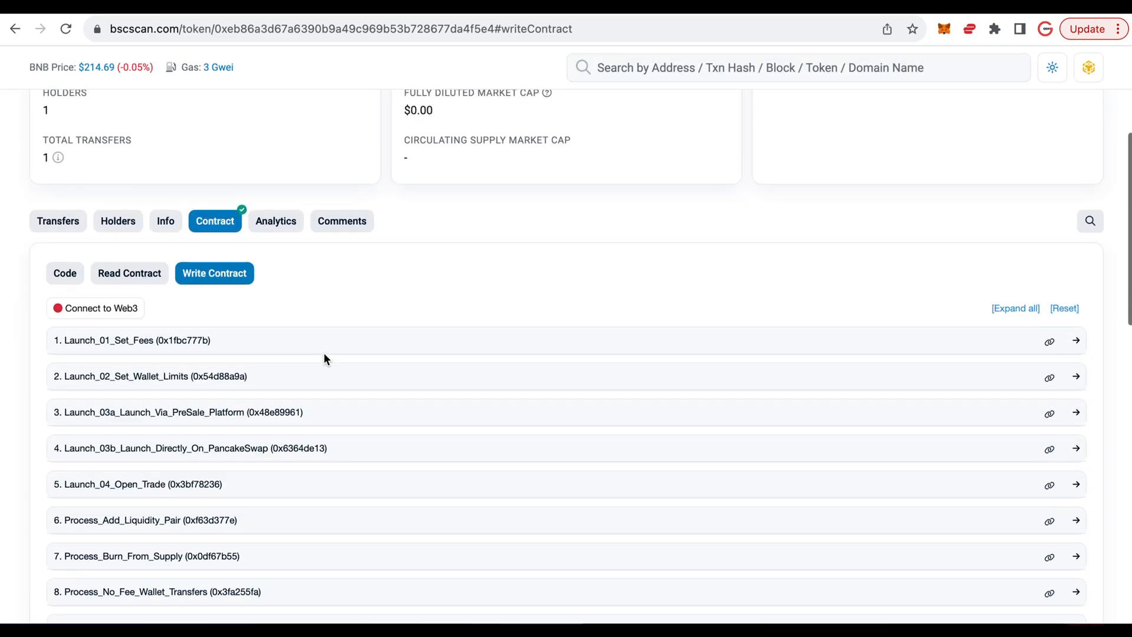
pyautogui.scroll(1, 324, 354)
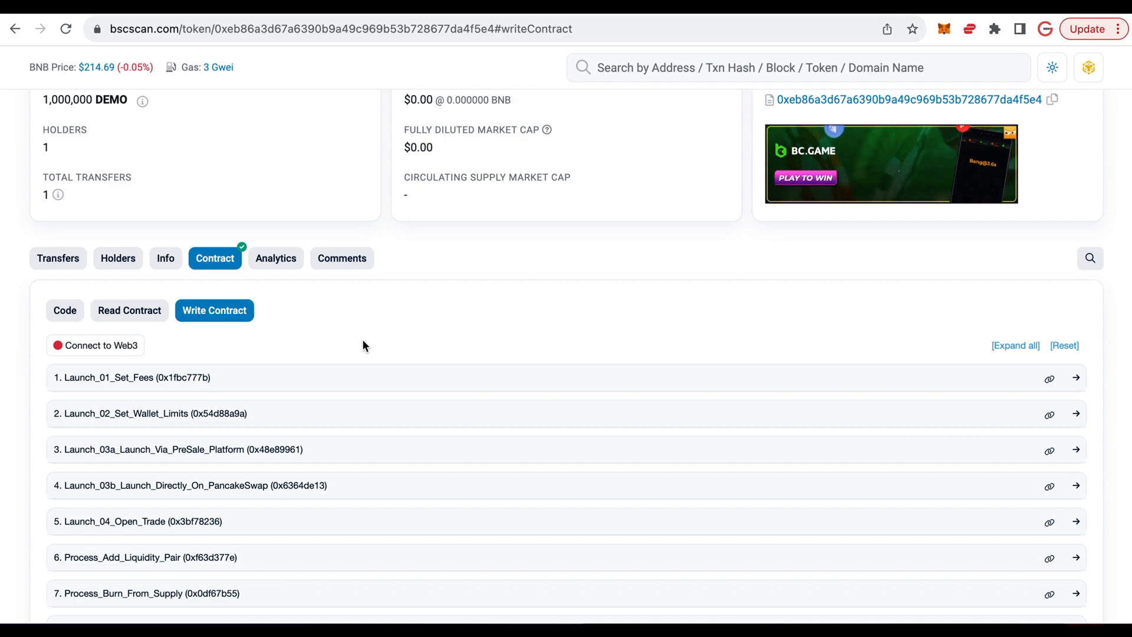
# - Connect the contract page to Web3 with MetaMask, accepting the beta feature notice
pyautogui.click(105, 350)
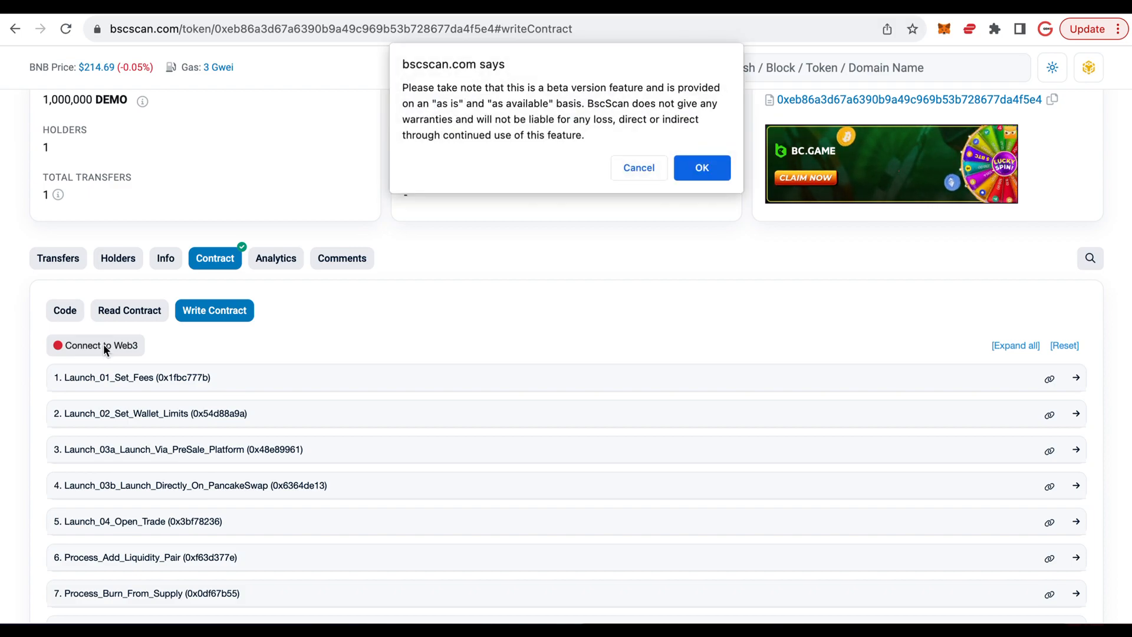
pyautogui.click(696, 171)
pyautogui.click(614, 147)
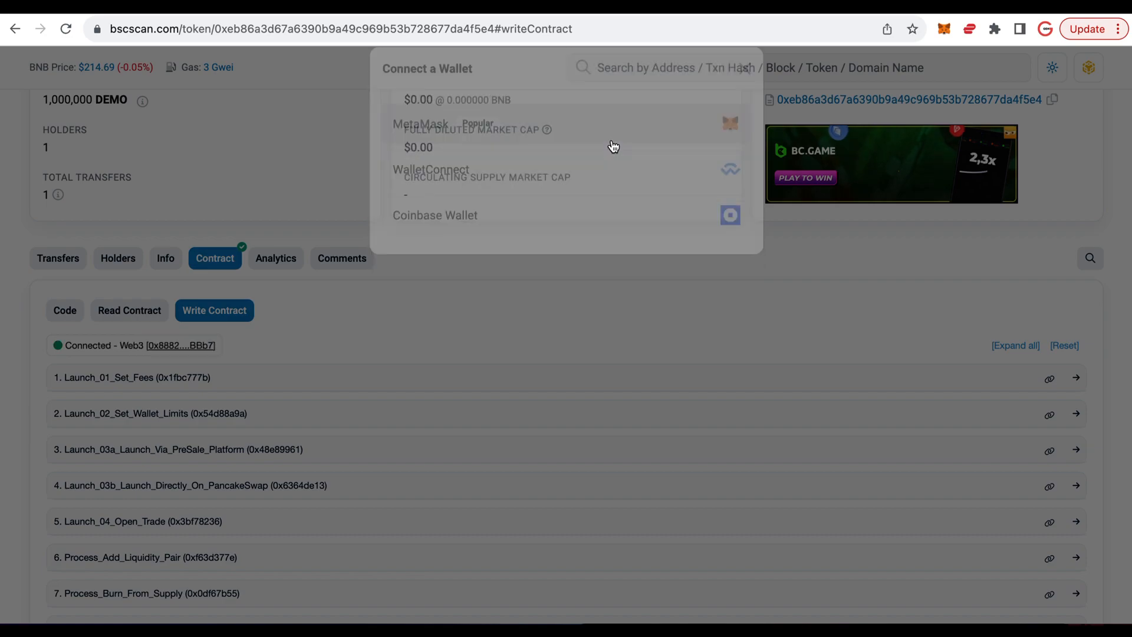
# - In the Launch_01_Set_Fees function, set the marketing, liquidity and burn fees on BUY to 2 each
pyautogui.scroll(-1, 472, 300)
pyautogui.scroll(-2, 473, 305)
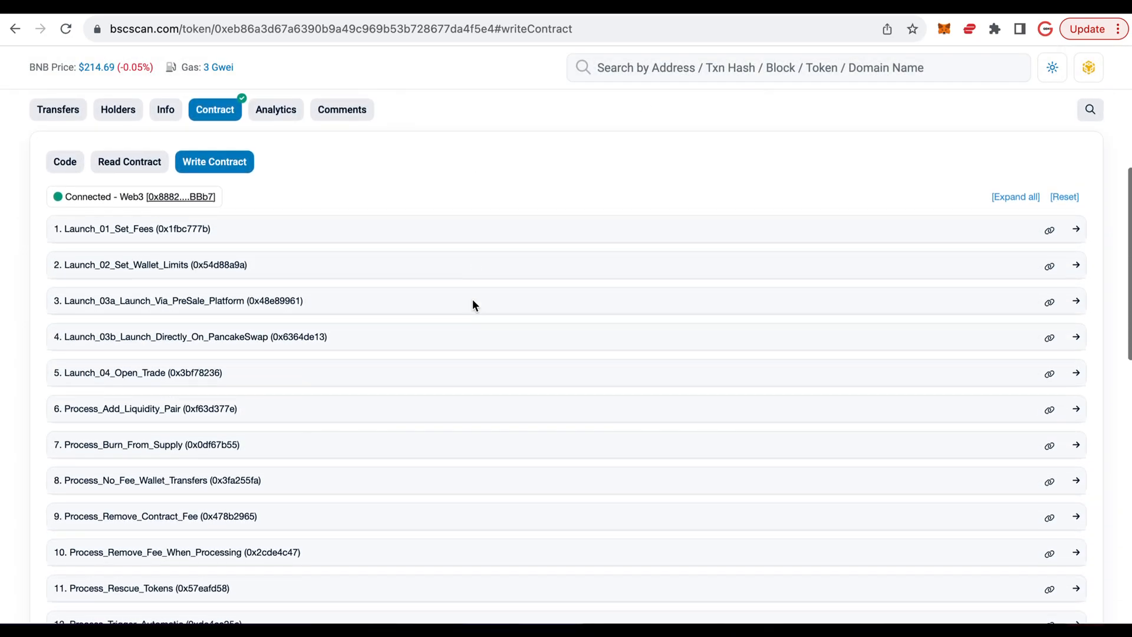
pyautogui.click(233, 233)
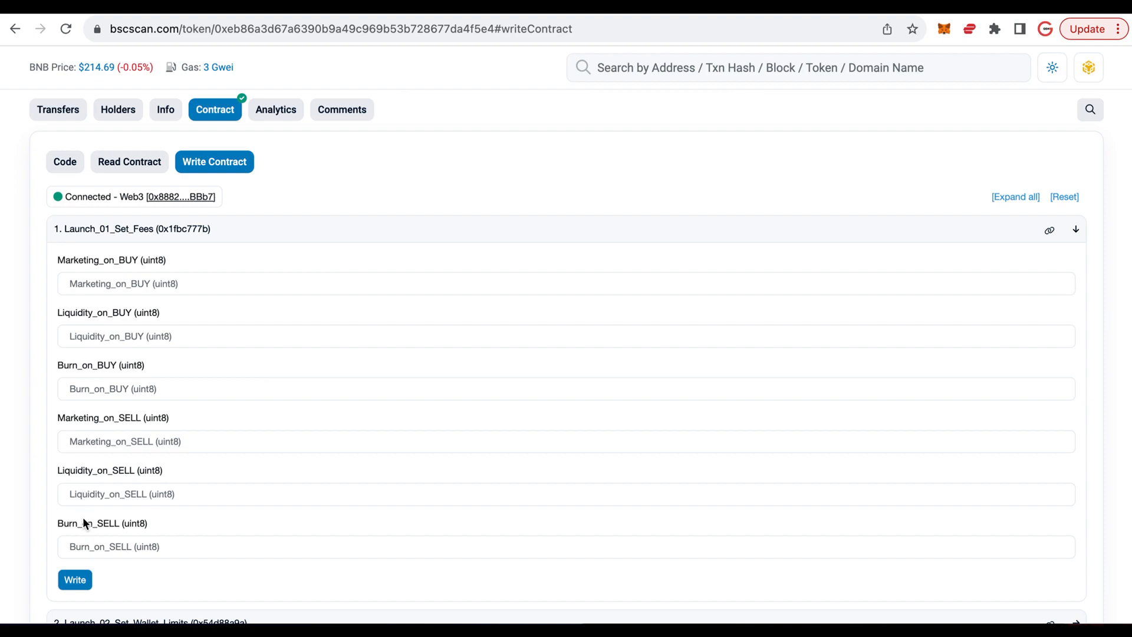
pyautogui.click(95, 282)
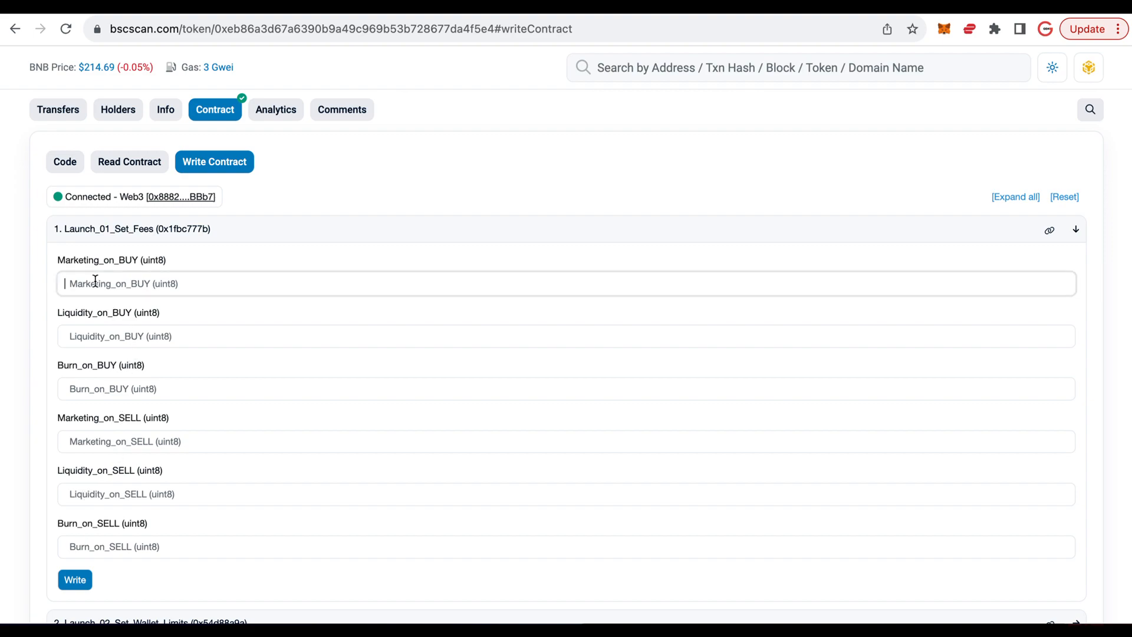
pyautogui.write('2')
pyautogui.press('Tab')
pyautogui.write('2')
pyautogui.press('Tab')
pyautogui.write('2')
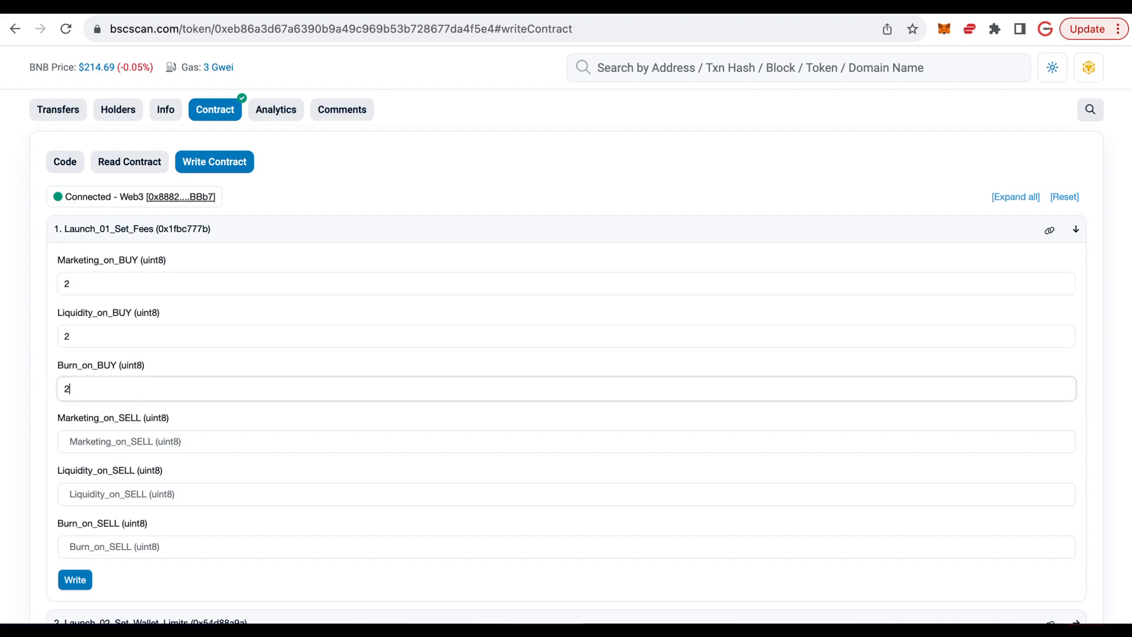
# - Set the marketing, liquidity and burn fees on SELL to 3 each
pyautogui.click(83, 443)
pyautogui.press('Tab')
pyautogui.click(74, 440)
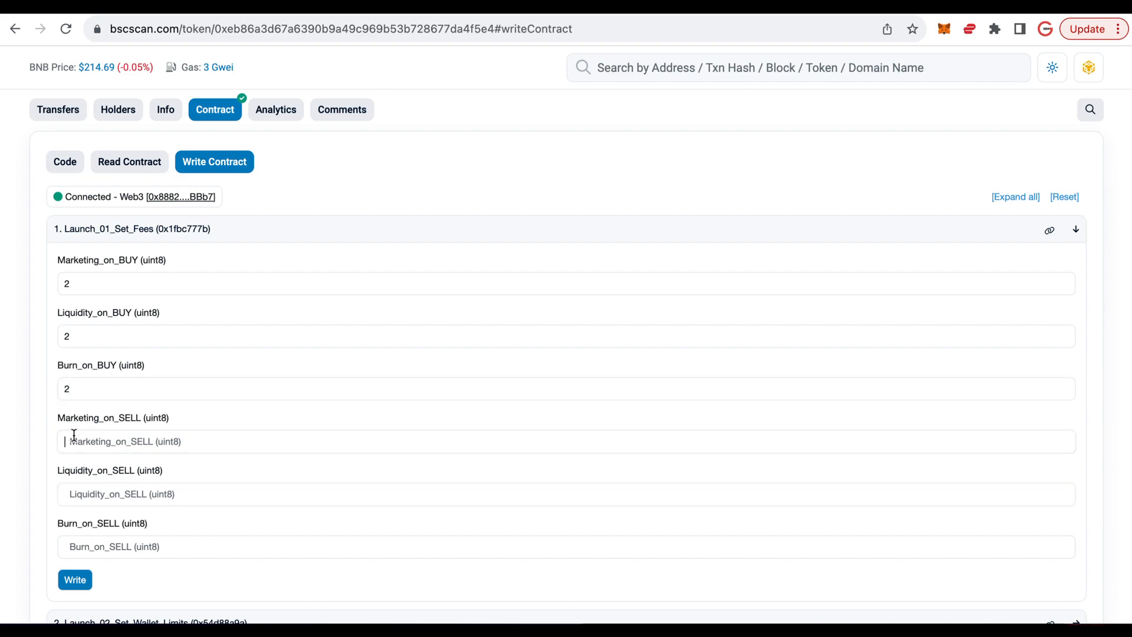
pyautogui.write('3')
pyautogui.press('Tab')
pyautogui.write('3')
pyautogui.press('Tab')
pyautogui.write('3')
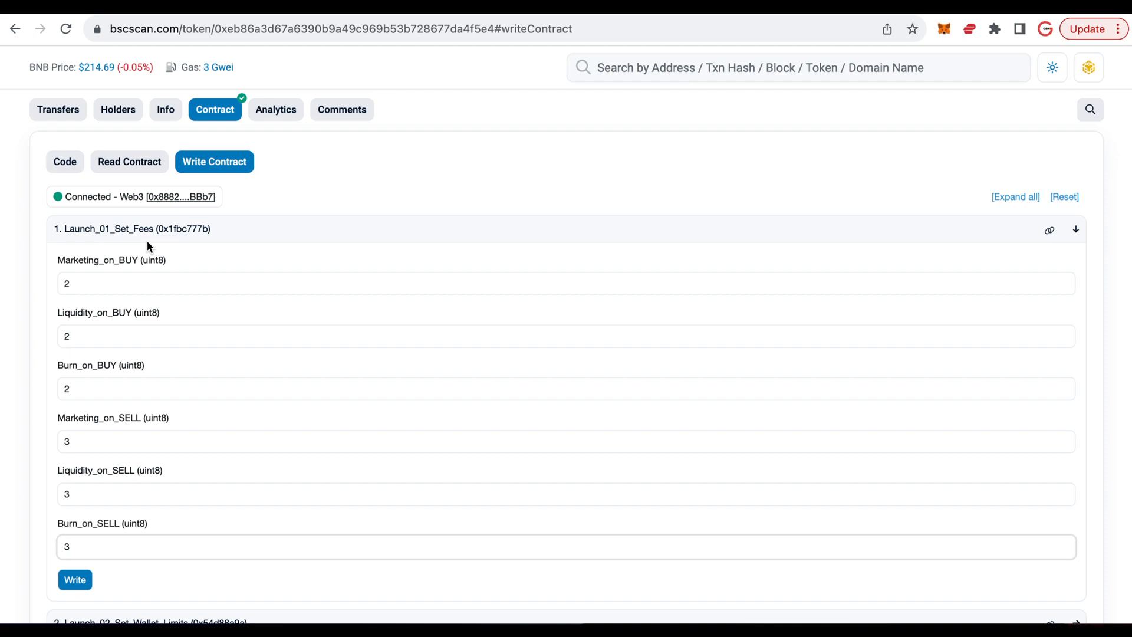
# - Try to write the fees with Burn_on_SELL set to 12, and reject the wallet transaction
pyautogui.press('BackSpace')
pyautogui.write('12')
pyautogui.click(82, 583)
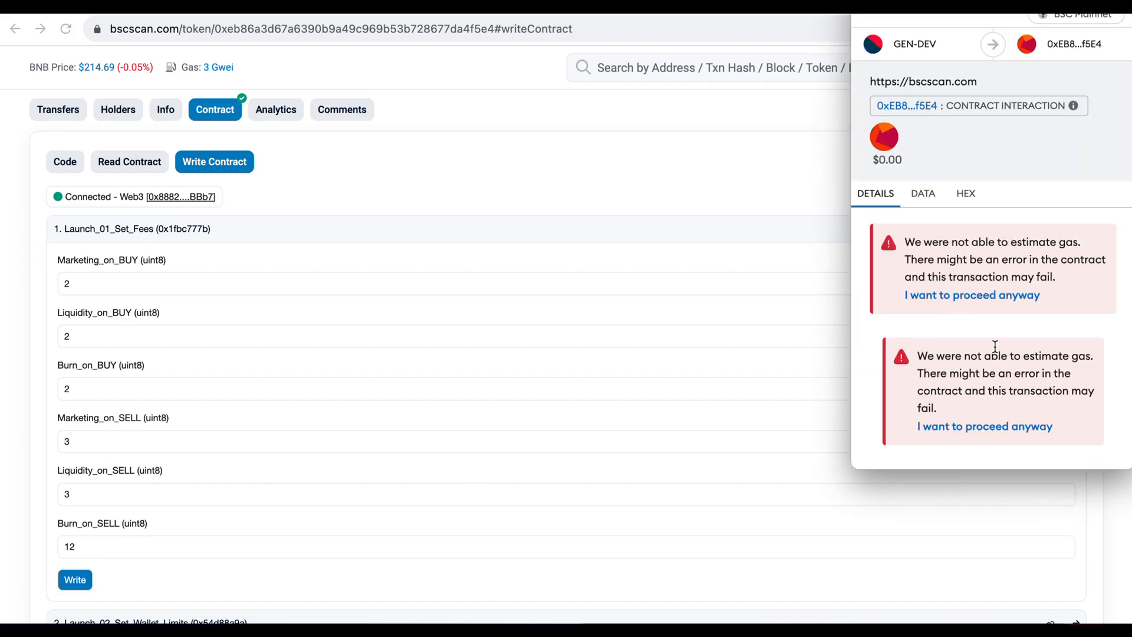
pyautogui.scroll(-3, 995, 347)
pyautogui.click(942, 439)
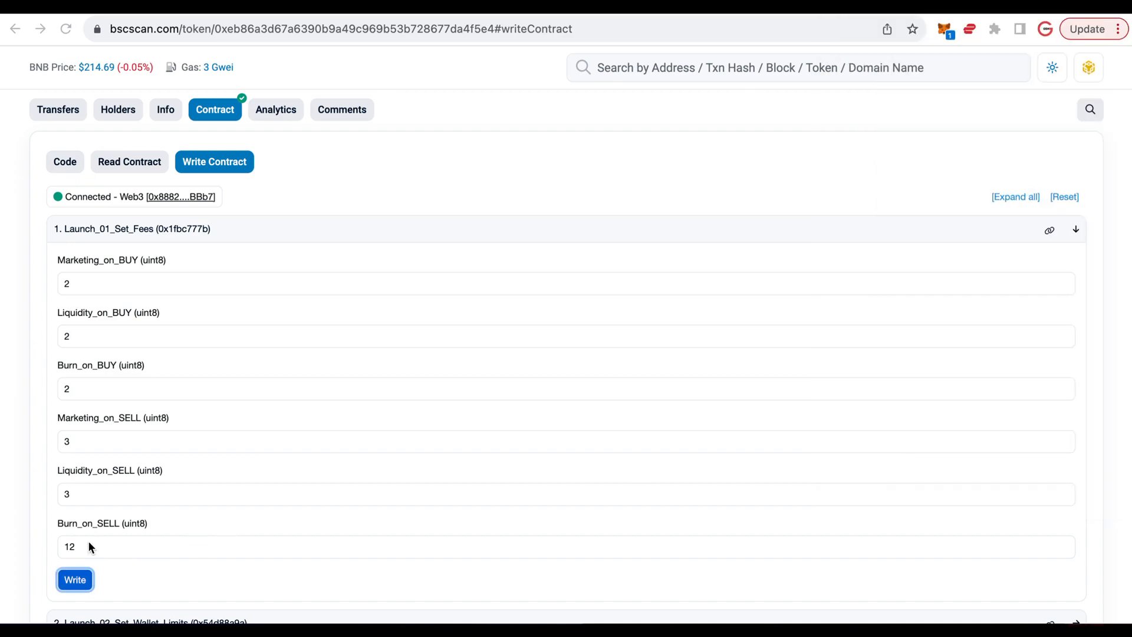
# - Set Burn_on_SELL to 3, write the fees to the contract and confirm the wallet transaction
pyautogui.moveTo(124, 551); pyautogui.dragTo(34, 544)
pyautogui.press('BackSpace')
pyautogui.write('3')
pyautogui.click(75, 580)
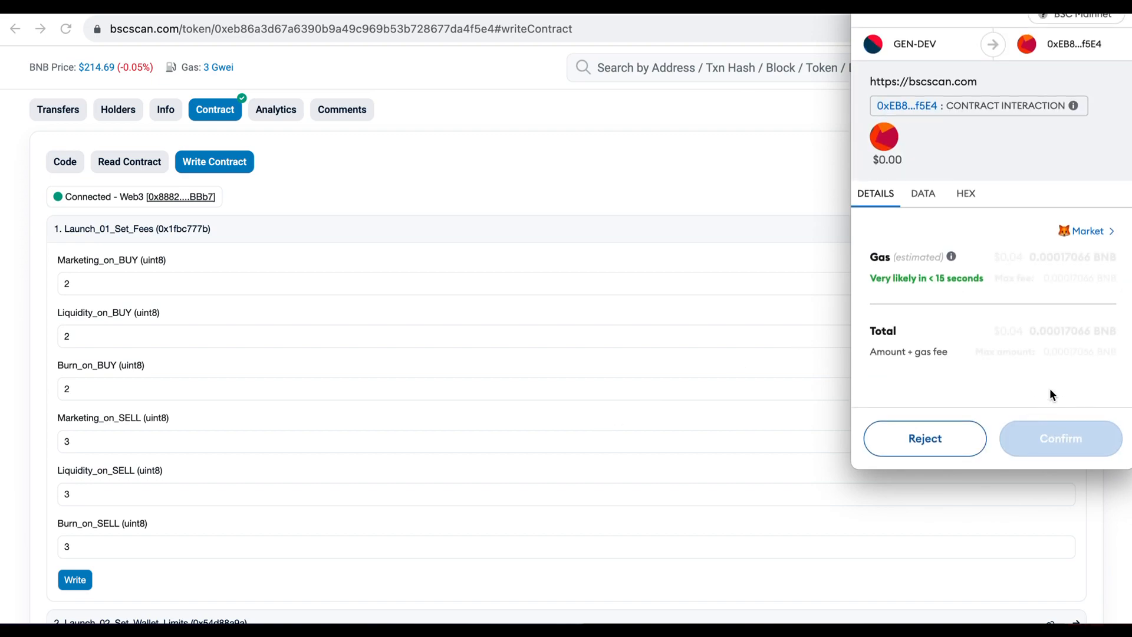
pyautogui.click(1048, 439)
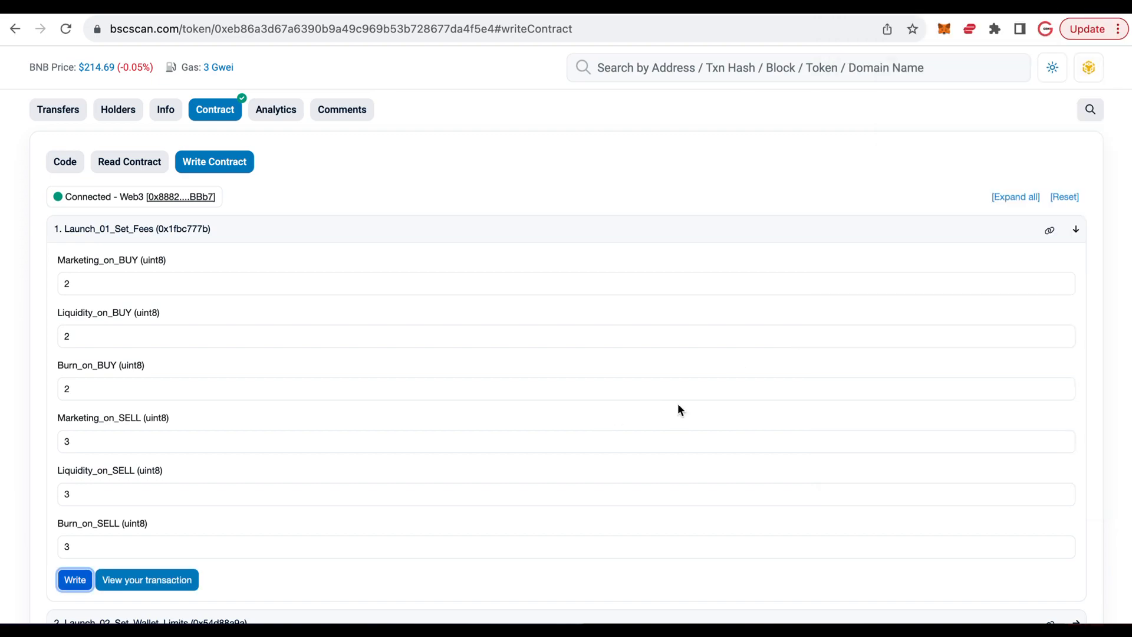
# - Expand the Launch_02_Set_Wallet_Limits function and start editing its Max_Transaction_Percent value
pyautogui.scroll(-3, 374, 390)
pyautogui.scroll(-5, 374, 389)
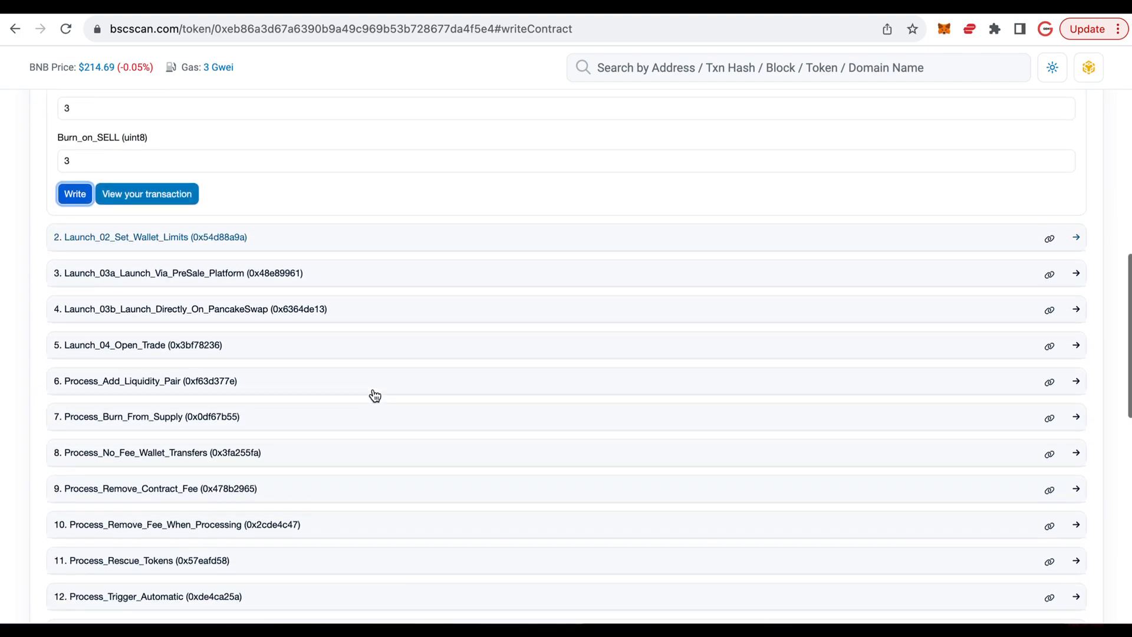
pyautogui.click(287, 212)
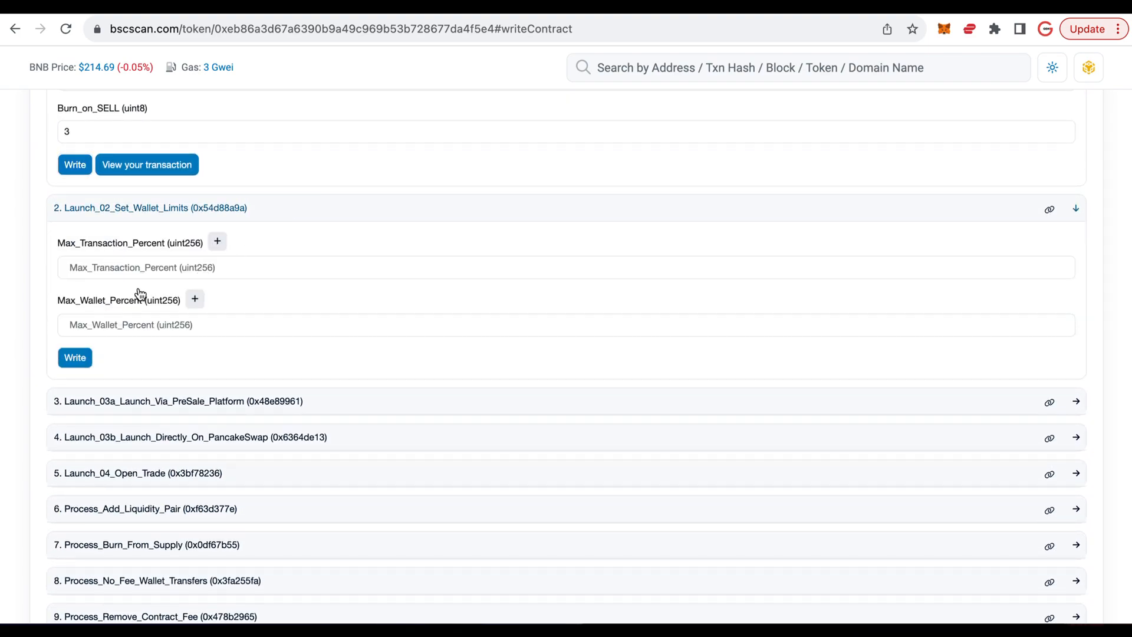
pyautogui.click(95, 267)
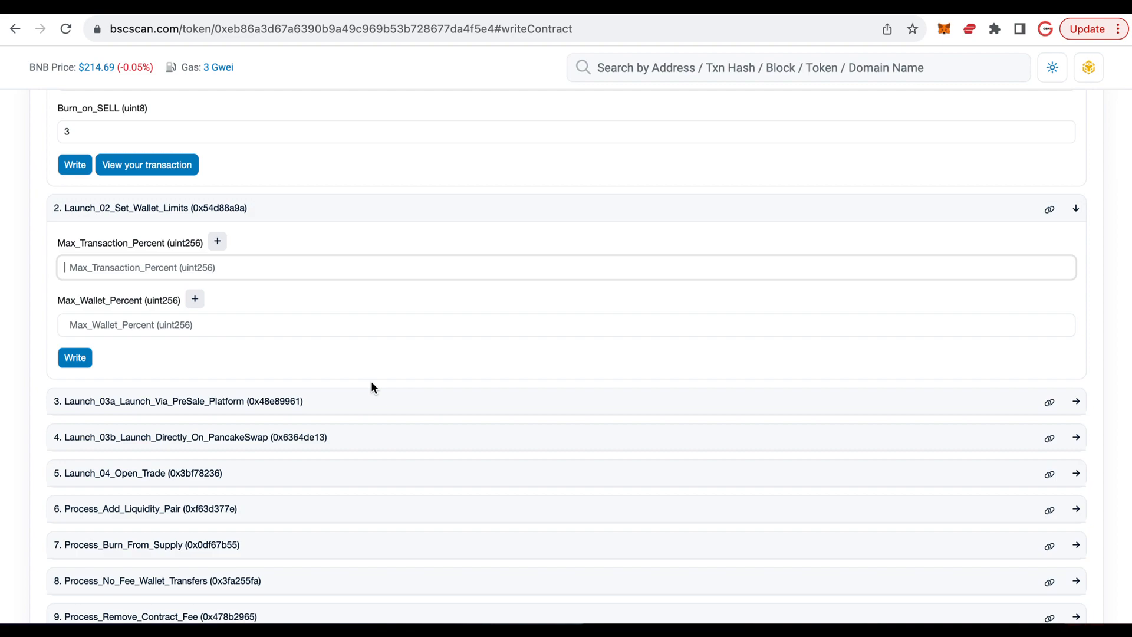
pyautogui.write('3')
pyautogui.press('BackSpace')
pyautogui.write('3')
pyautogui.press('BackSpace')
pyautogui.write('3')
pyautogui.press('BackSpace')
pyautogui.click(108, 323)
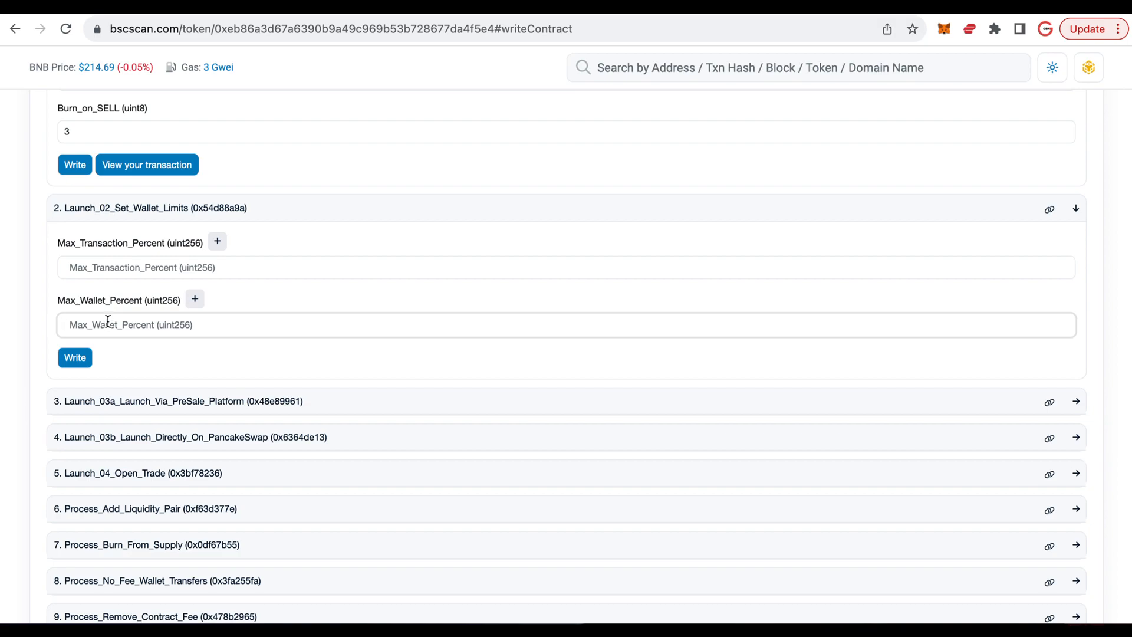
# - Set both Max_Transaction_Percent and Max_Wallet_Percent to 1 in the wallet limits function
pyautogui.click(86, 259)
pyautogui.write('1')
pyautogui.press('Tab')
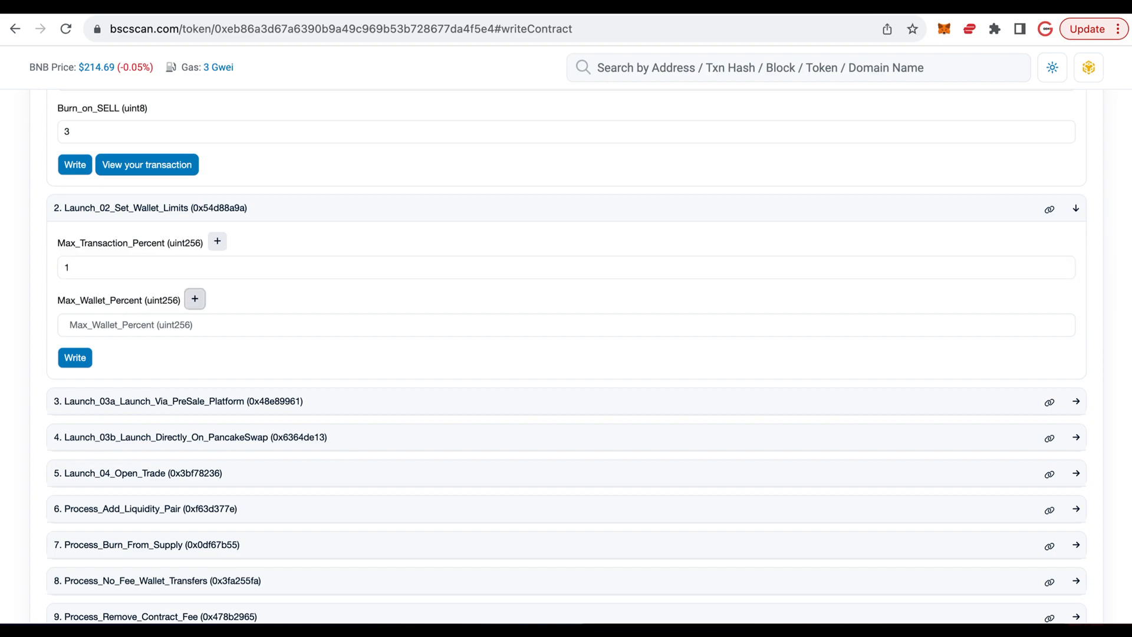
pyautogui.click(97, 323)
pyautogui.write('1')
pyautogui.click(158, 356)
# - Set both Max_Transaction_Percent and Max_Wallet_Percent to 0 in the wallet limits function
pyautogui.click(103, 269)
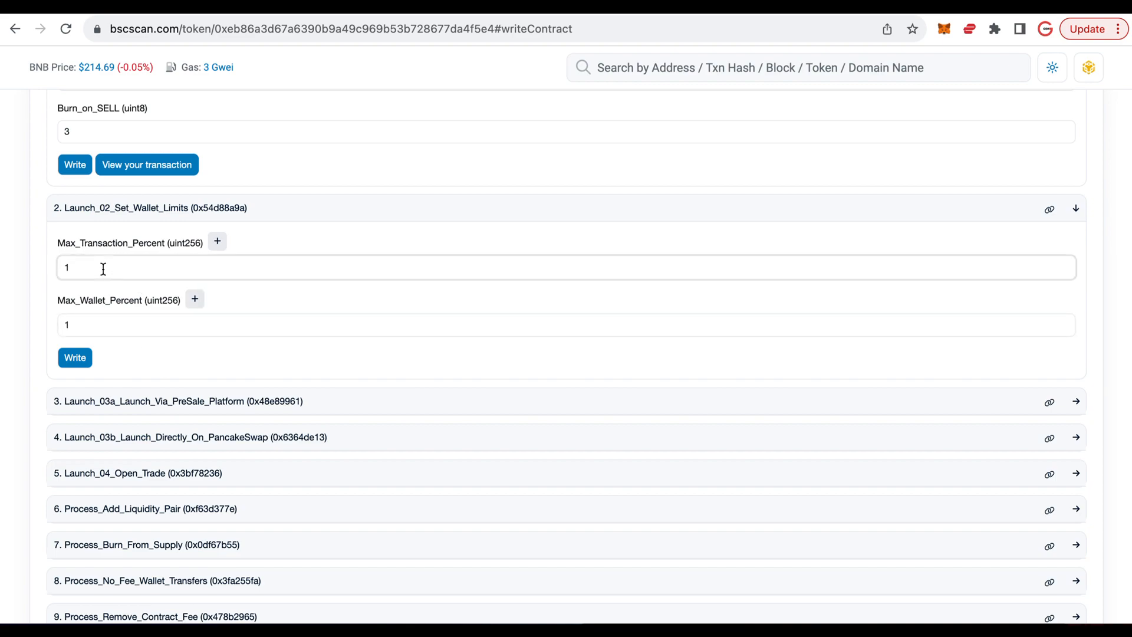
pyautogui.write('.5')
pyautogui.press('super+a')
pyautogui.write('0.5')
pyautogui.press('BackSpace')
pyautogui.doubleClick(99, 323)
pyautogui.write('0')
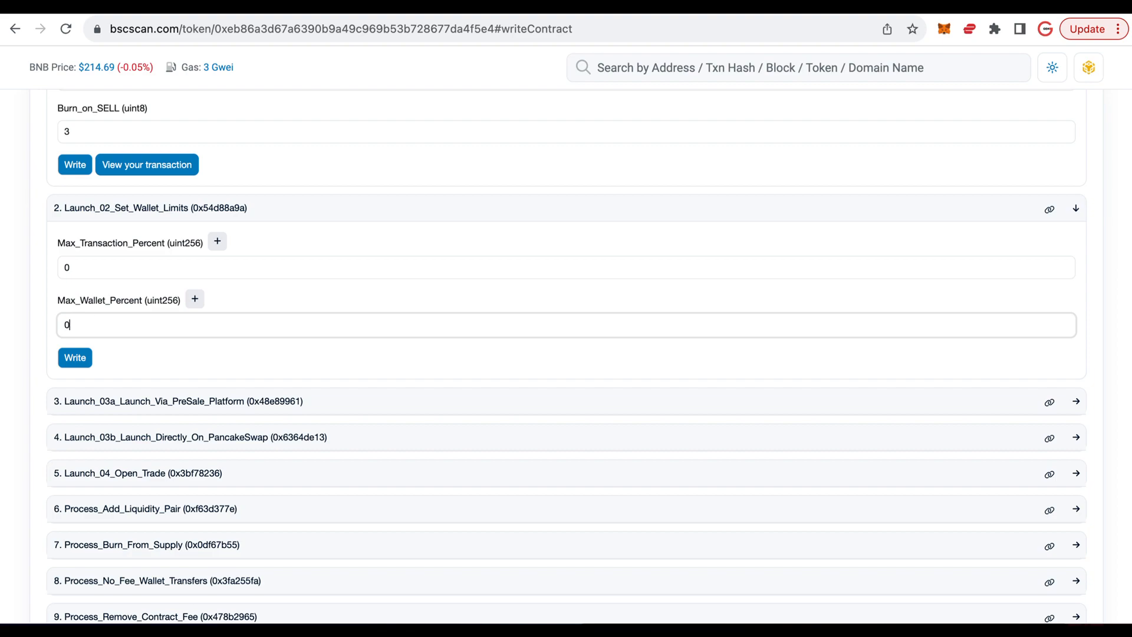
# - Write the wallet limits to the contract and confirm the wallet transaction
pyautogui.click(145, 360)
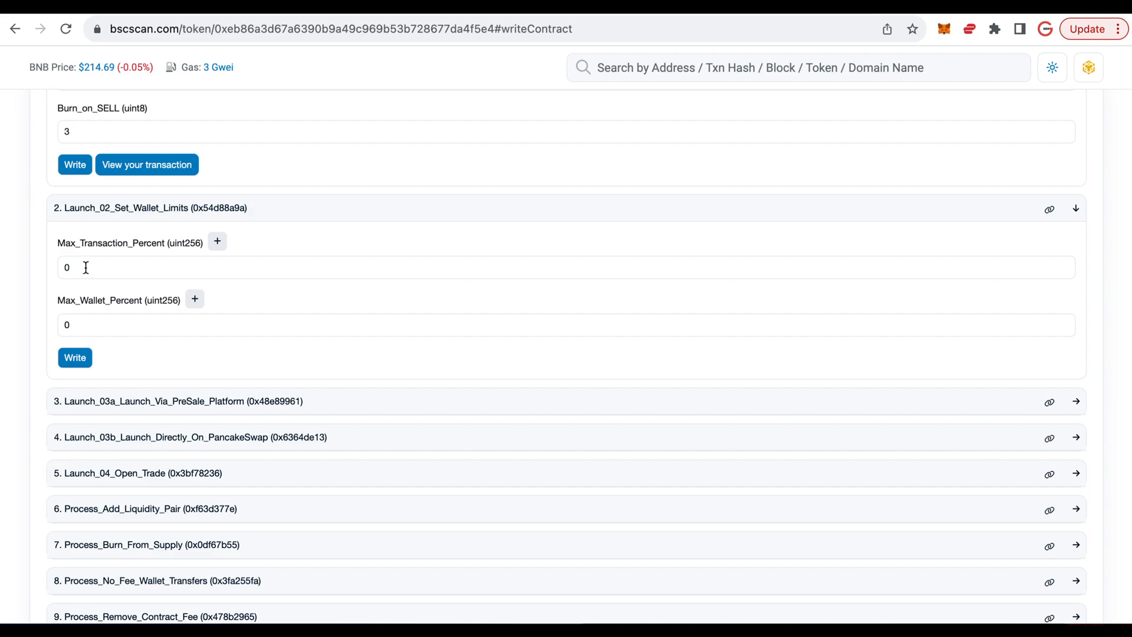
pyautogui.click(77, 358)
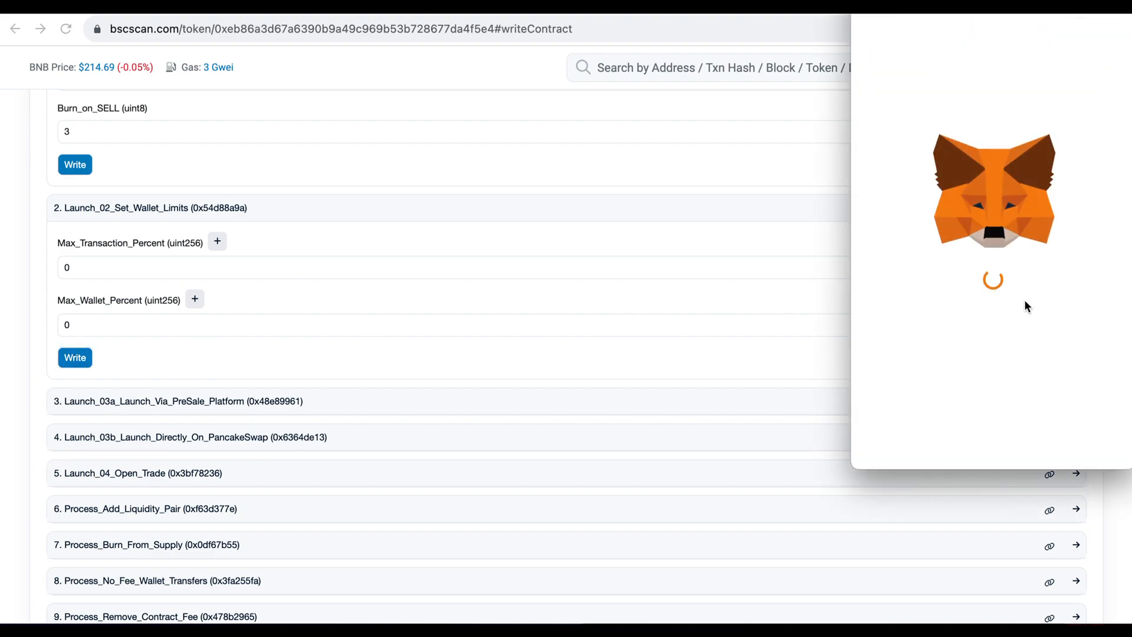
pyautogui.click(1054, 450)
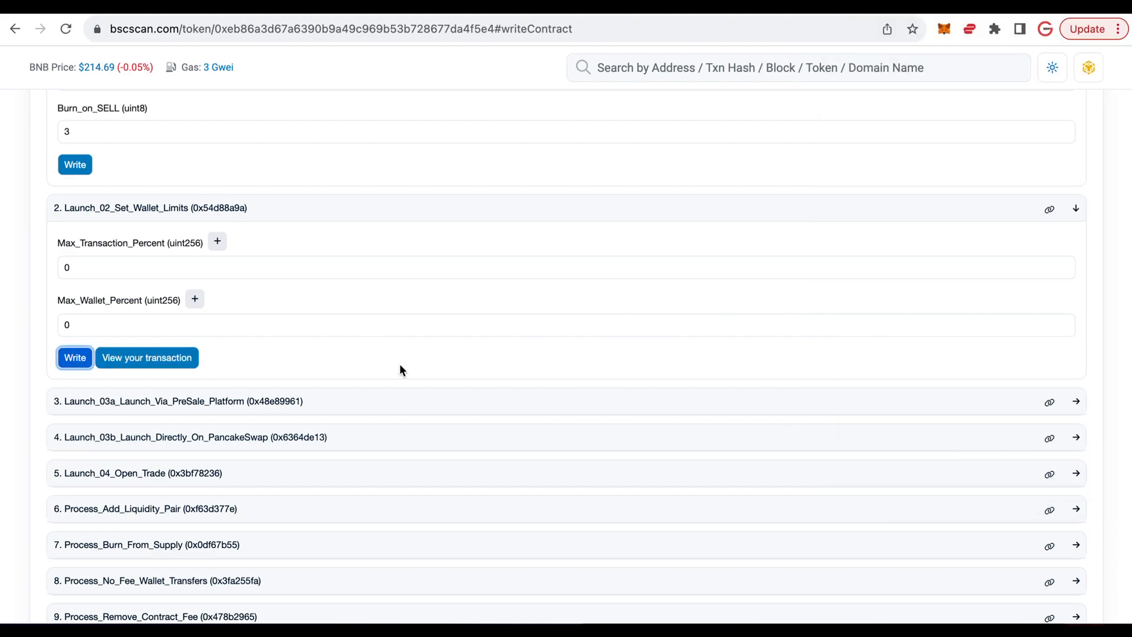
# - Enter 80 as percent_of_supply in the Launch_03a_Launch_Via_PreSale_Platform function, and collapse the function without writing it
pyautogui.scroll(-3, 340, 350)
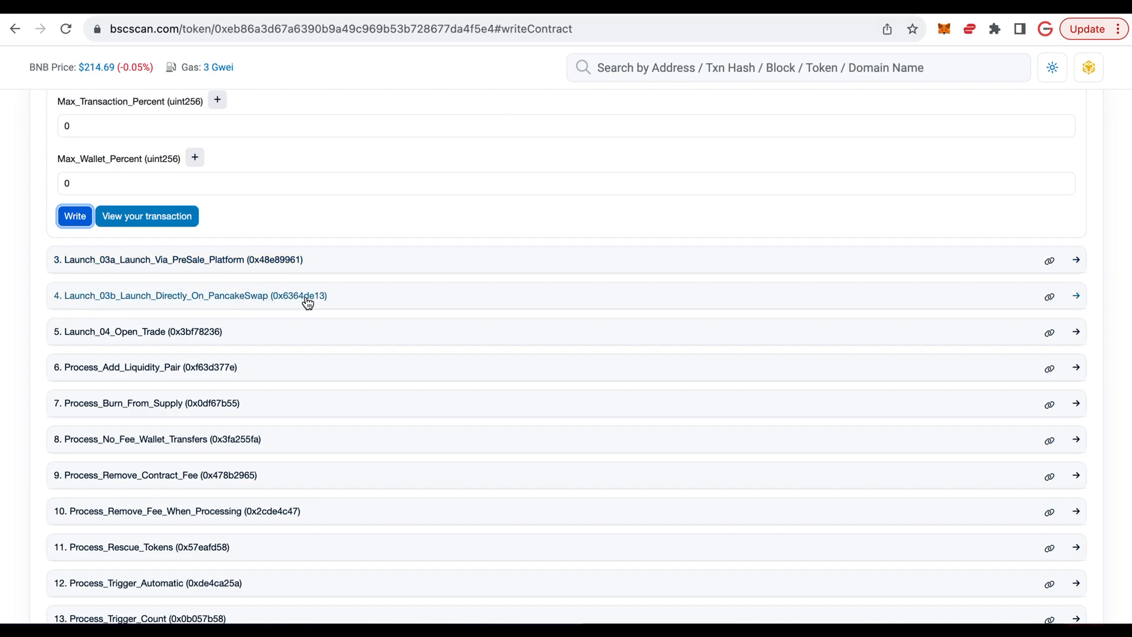
pyautogui.click(356, 268)
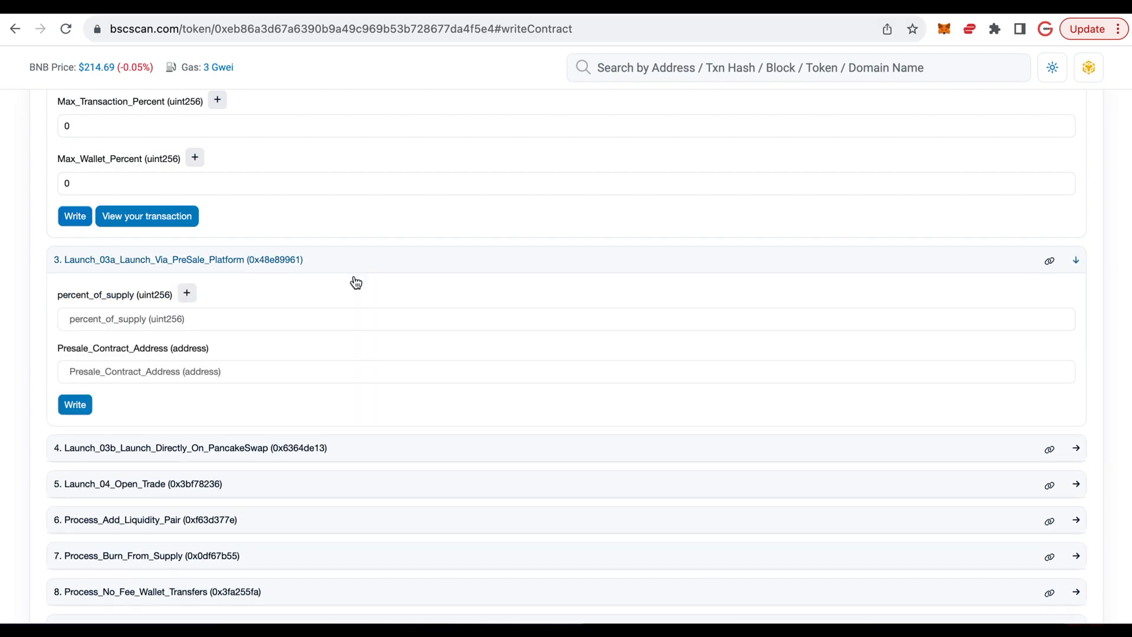
pyautogui.click(338, 318)
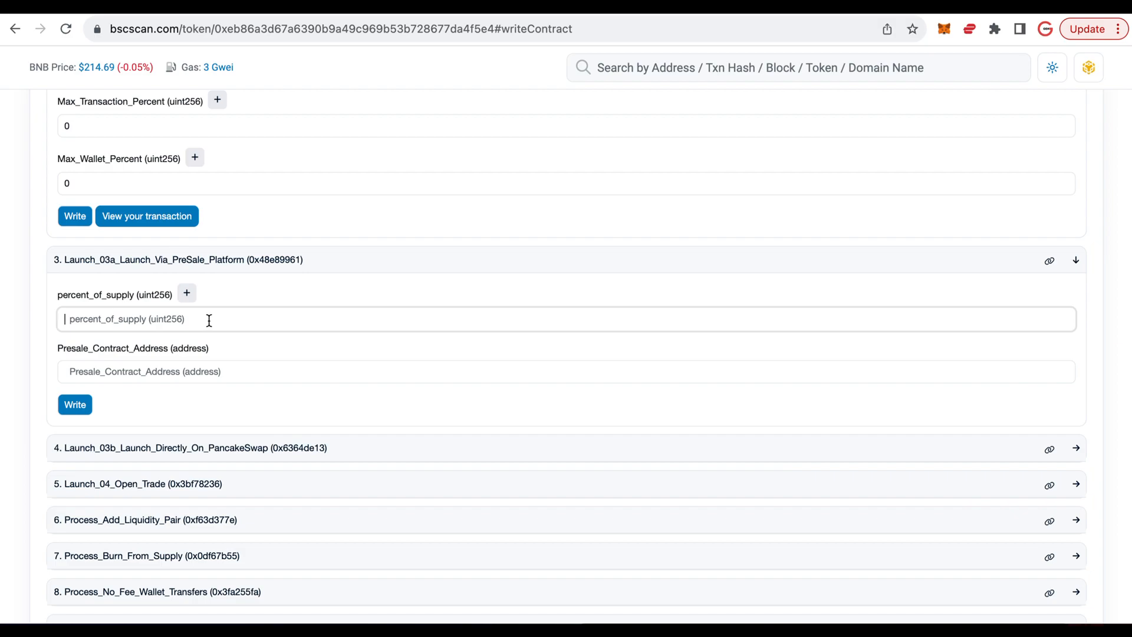
pyautogui.write('100')
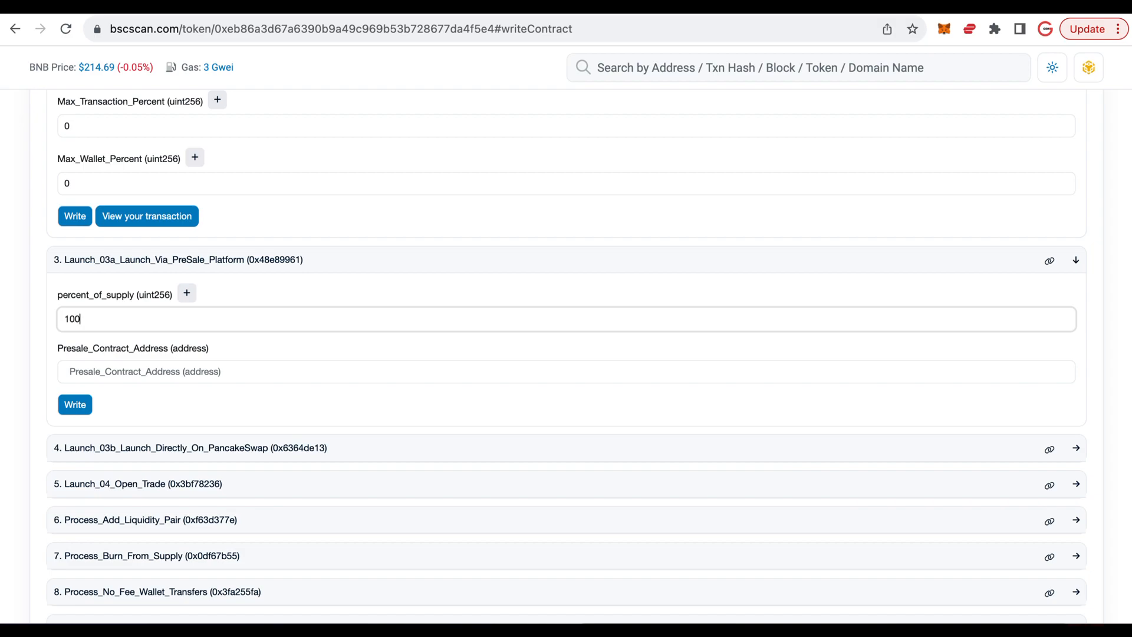
pyautogui.press('BackSpace')
pyautogui.press('BackSpace')
pyautogui.press('BackSpace')
pyautogui.write('80')
pyautogui.click(150, 368)
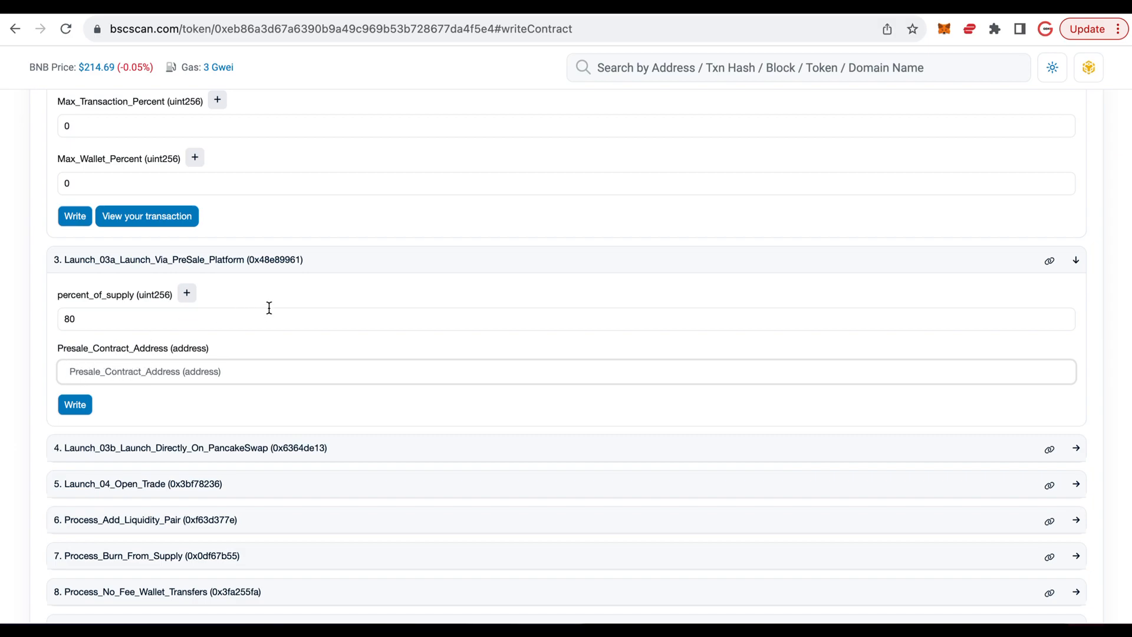
pyautogui.click(352, 261)
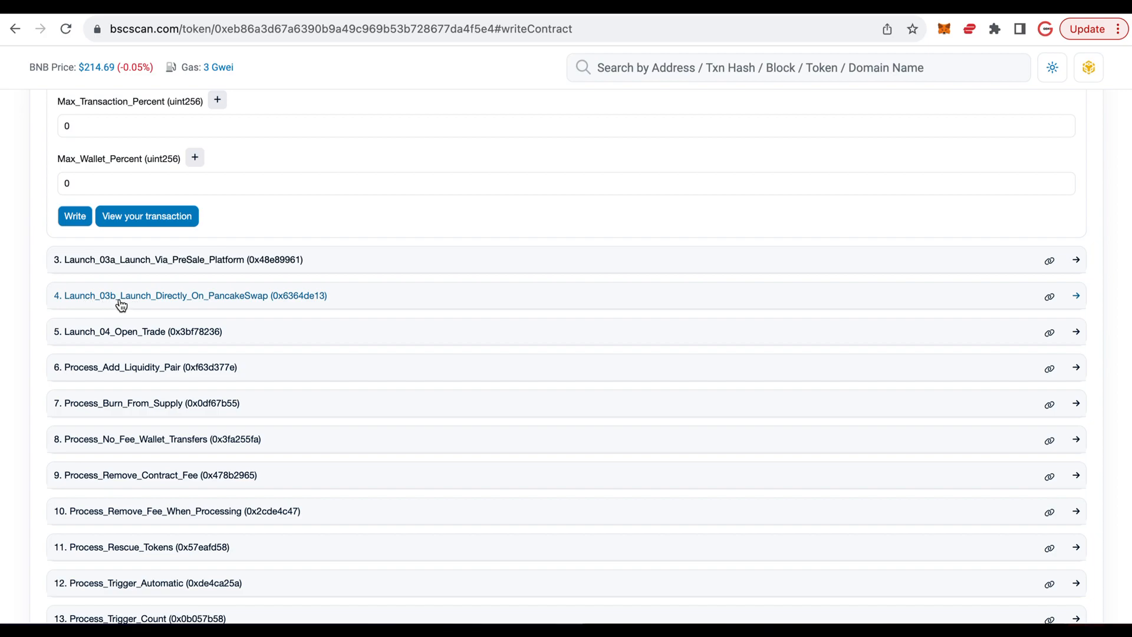
# - In the Launch_03b_Launch_Directly_On_PancakeSwap function, set the payable amount to 0.01
pyautogui.click(355, 298)
pyautogui.click(132, 351)
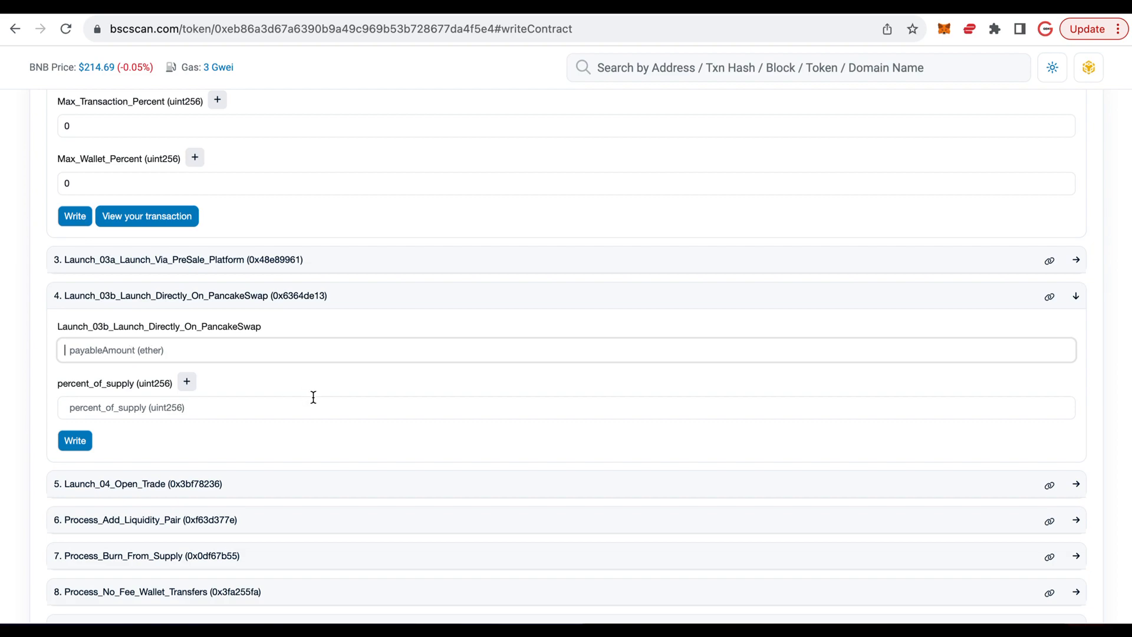
pyautogui.write('3')
pyautogui.press('BackSpace')
pyautogui.write('0.01')
# - Set percent_of_supply to 80 for the direct PancakeSwap launch, write it to the contract and confirm the wallet transaction
pyautogui.click(102, 407)
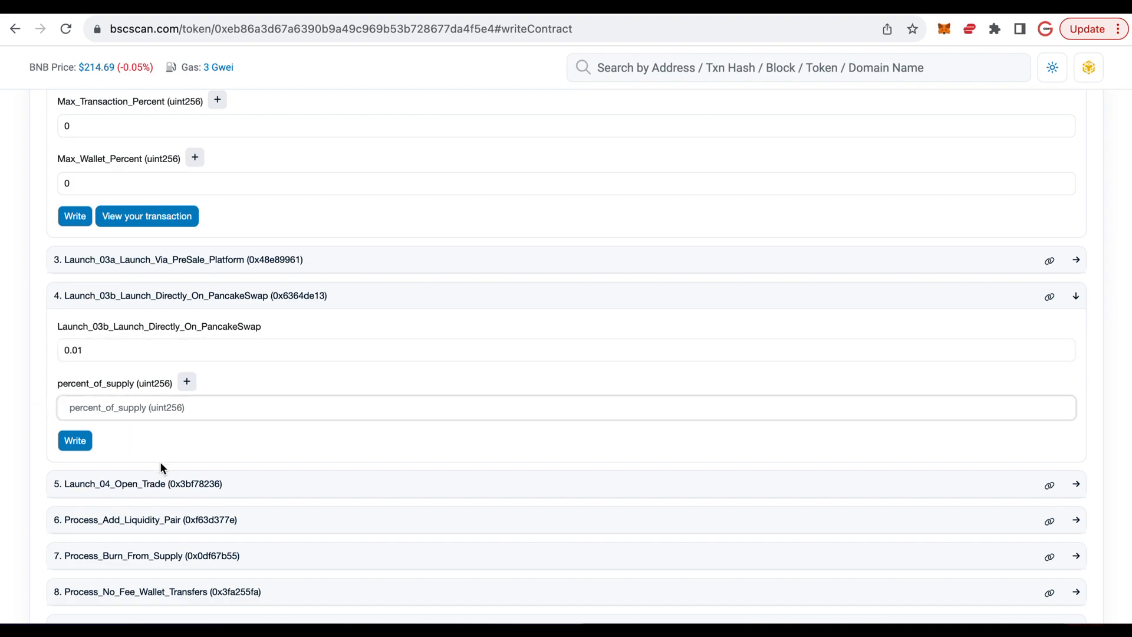
pyautogui.write('100')
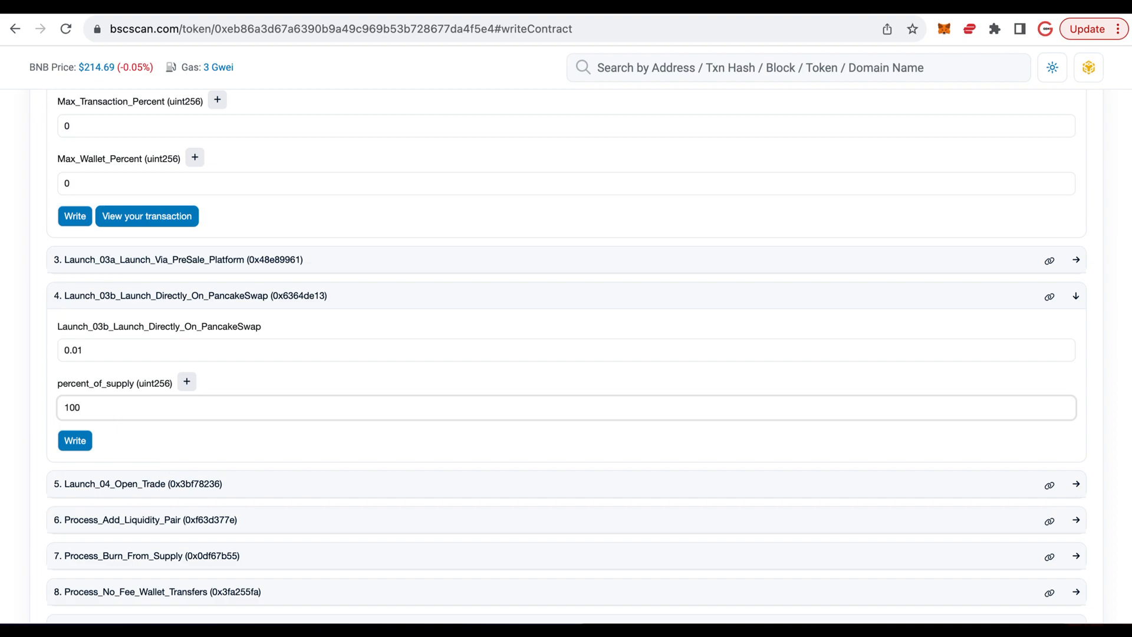
pyautogui.press('BackSpace')
pyautogui.press('BackSpace')
pyautogui.press('BackSpace')
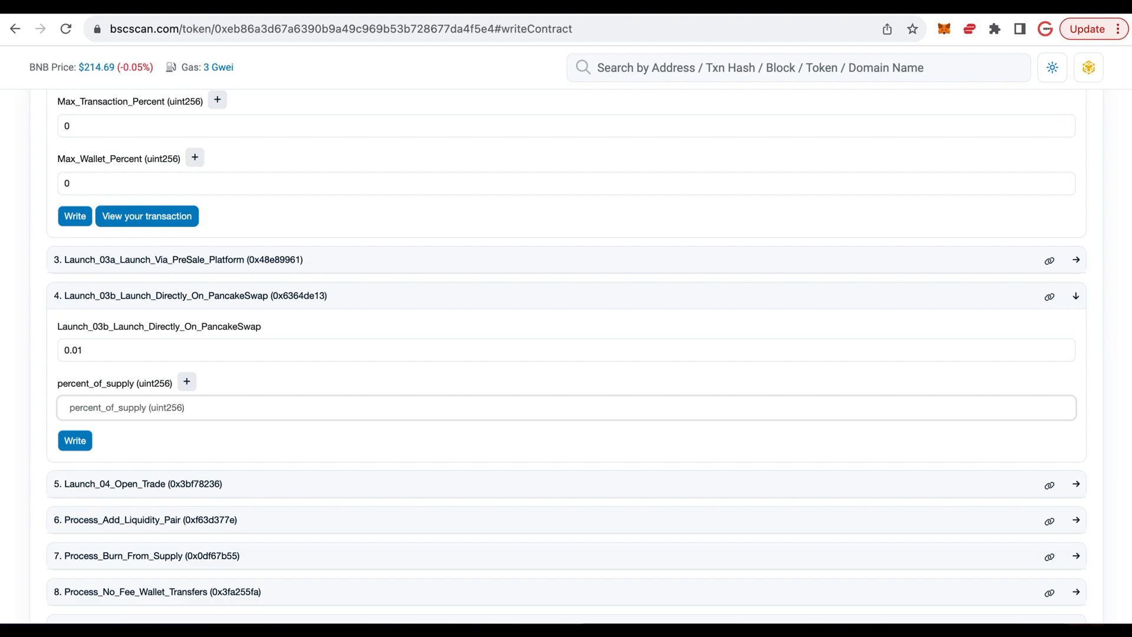
pyautogui.write('80')
pyautogui.click(74, 440)
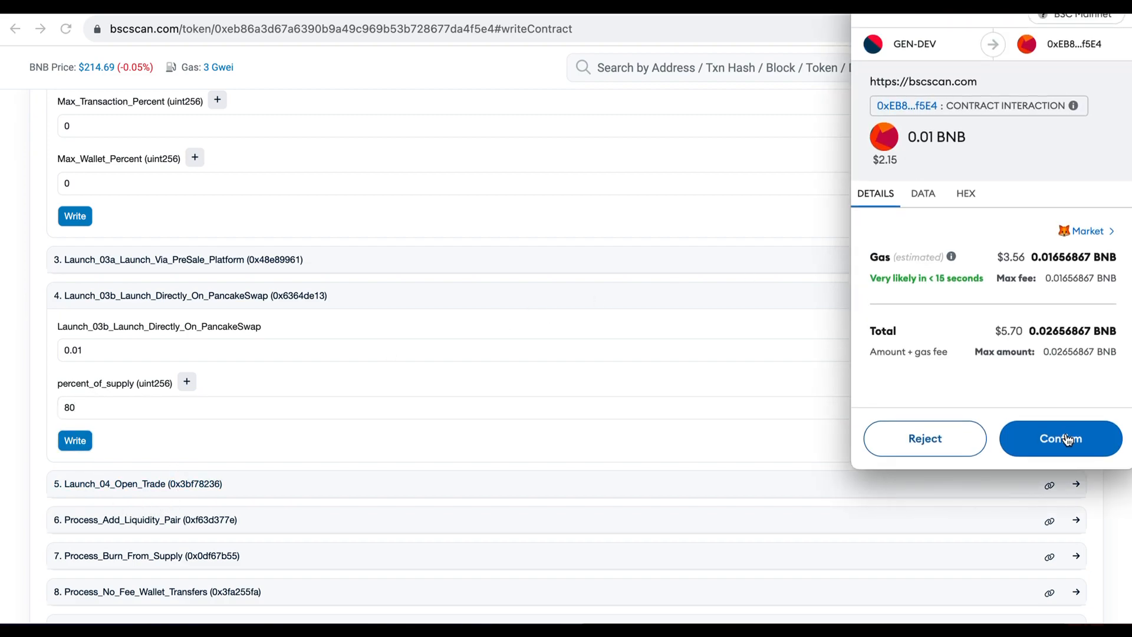
pyautogui.click(1065, 439)
# - Expand the Launch_04_Open_Trade function, and copy the DEMO token's contract address from the token overview
pyautogui.scroll(-2, 297, 395)
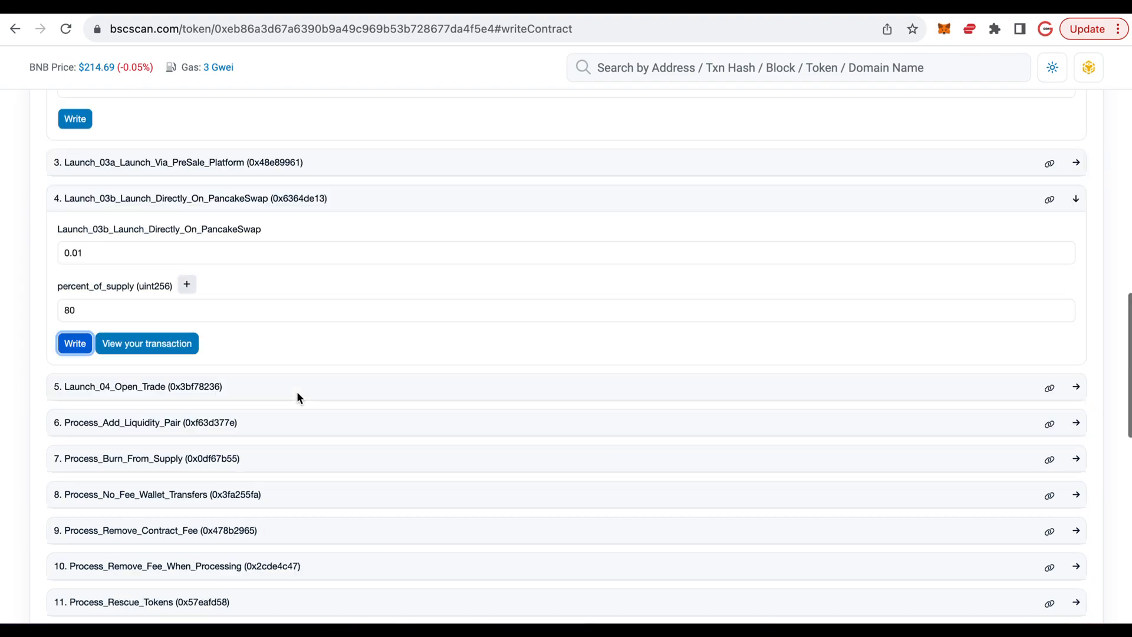
pyautogui.click(236, 388)
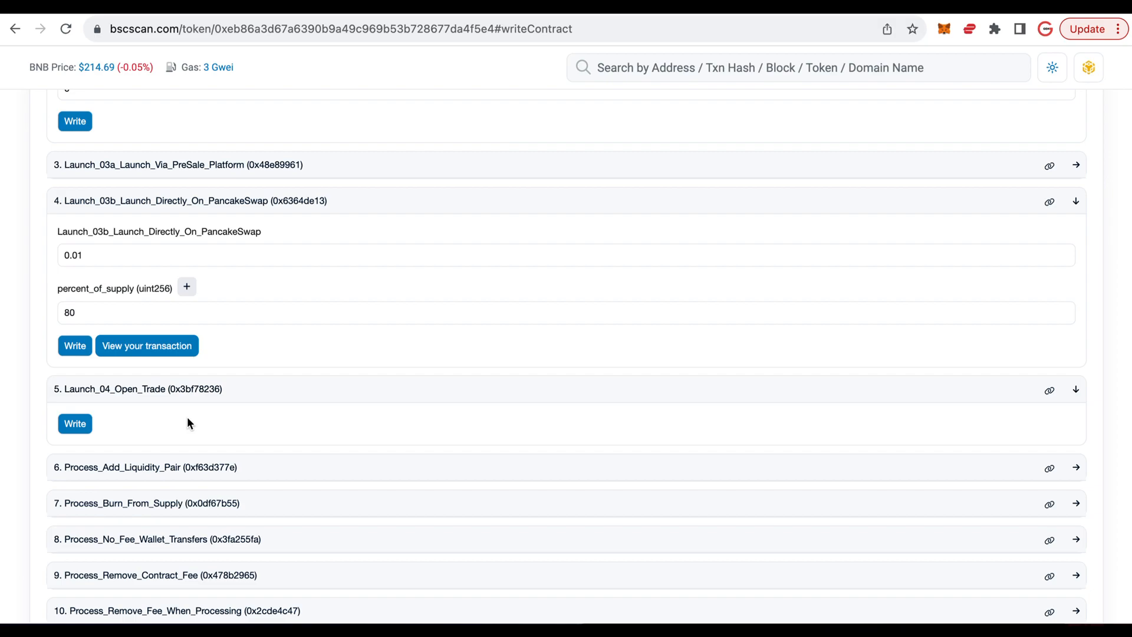
pyautogui.scroll(20, 362, 347)
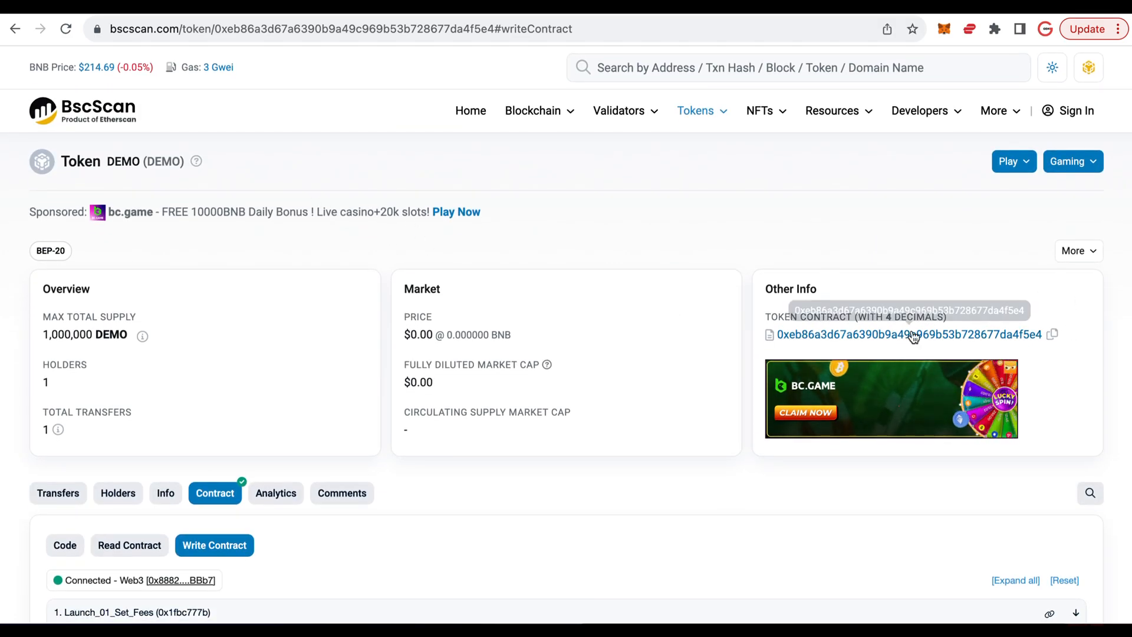
pyautogui.click(1054, 334)
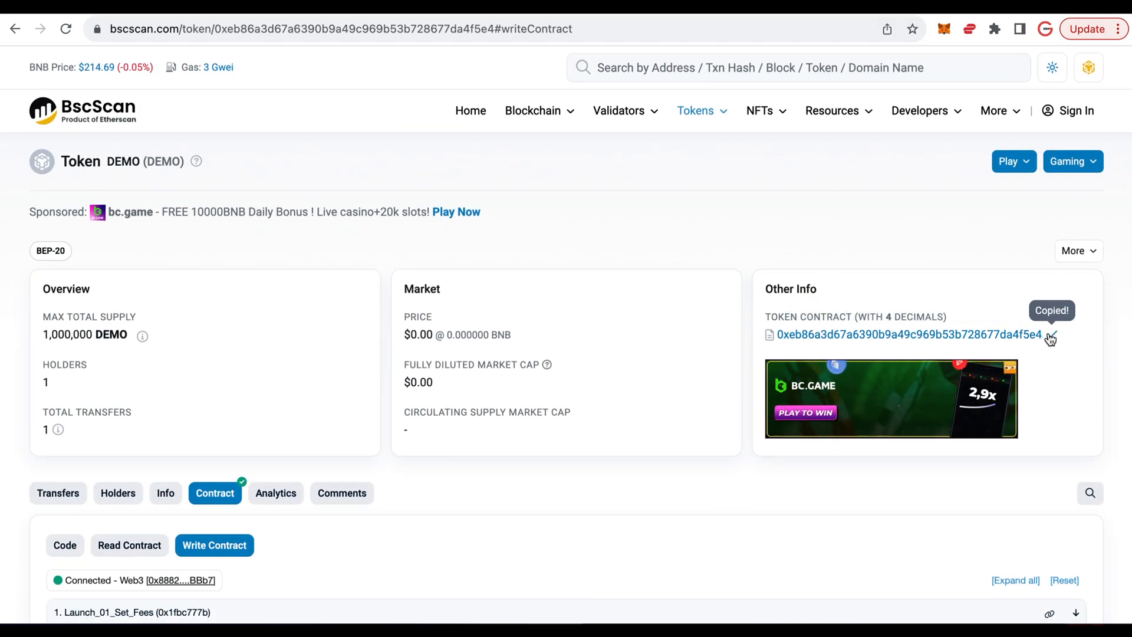
# - Open pancakeswap.finance in a new browser tab and go to its Swap page
pyautogui.press('super+t')
pyautogui.write('pancakeswap.finance')
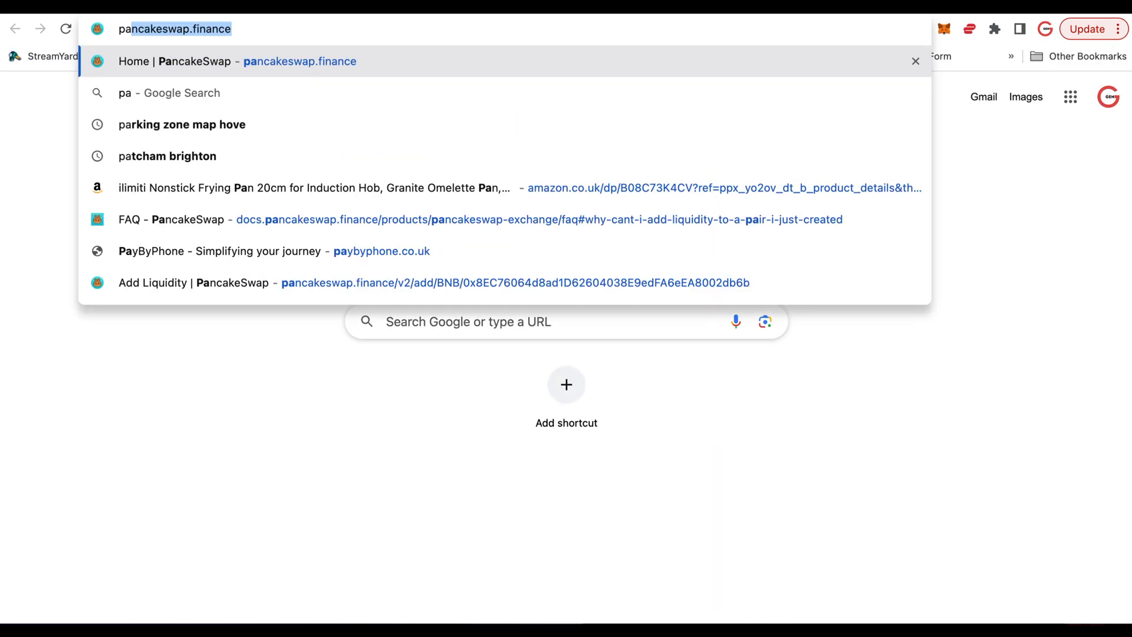
pyautogui.press('Return')
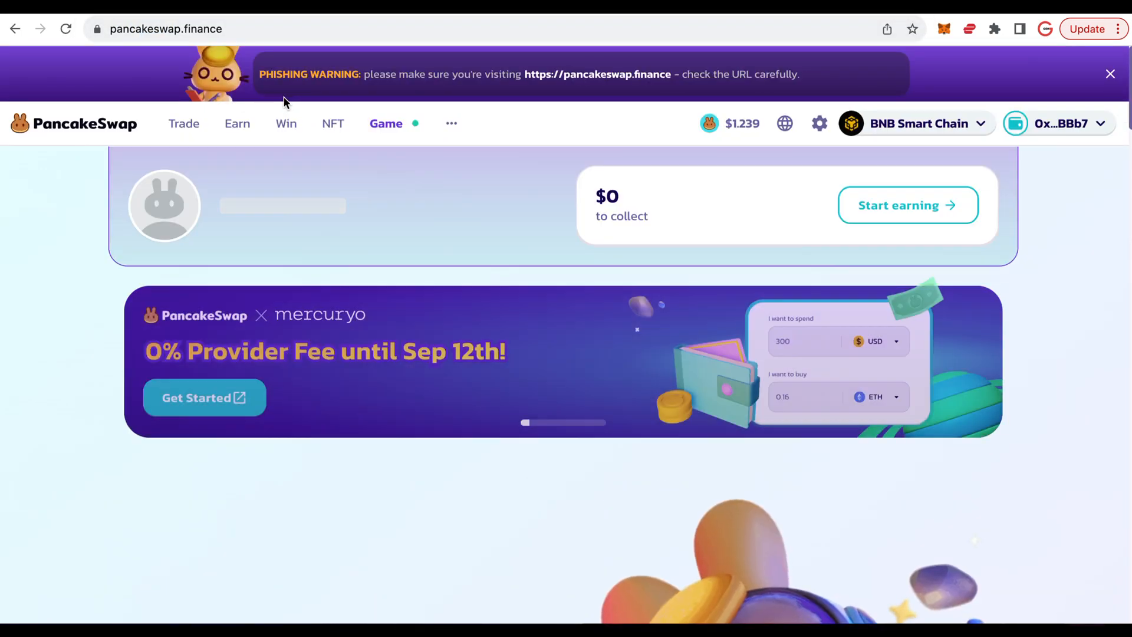
pyautogui.moveTo(194, 131)
pyautogui.click(190, 167)
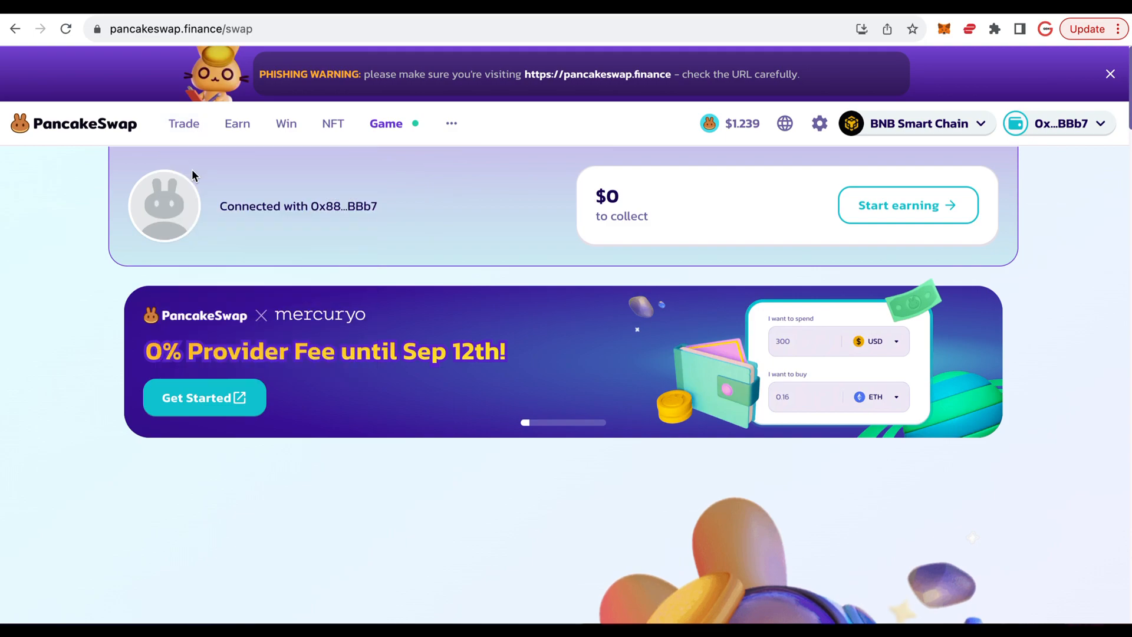
# - Import the DEMO token by its copied contract address as the token to receive, acknowledging the risk warning
pyautogui.click(777, 509)
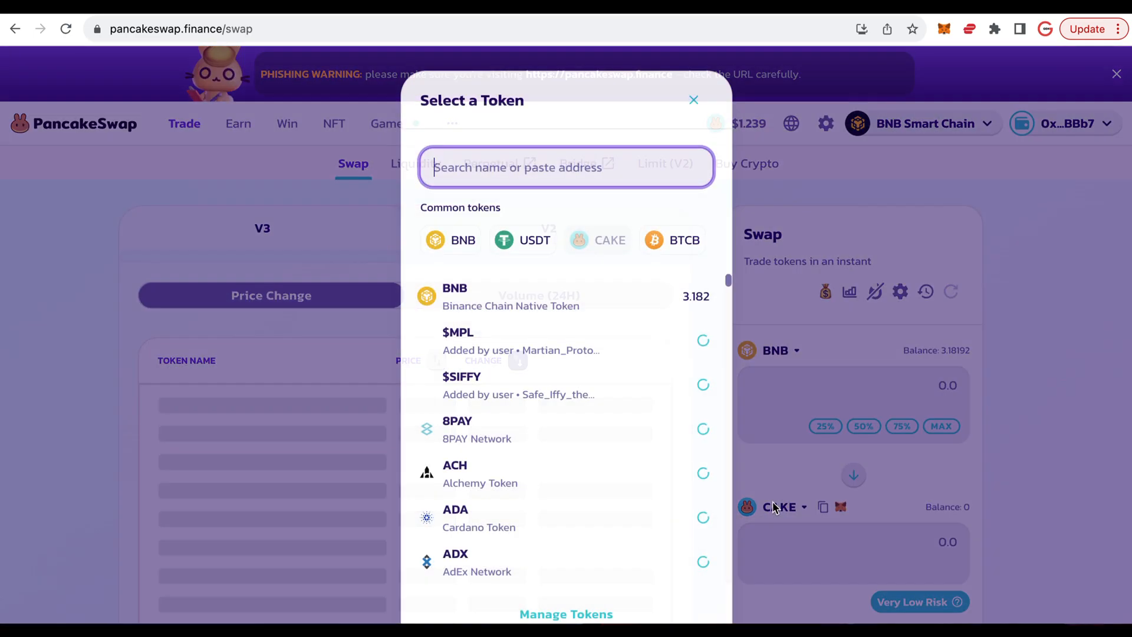
pyautogui.press('super+v')
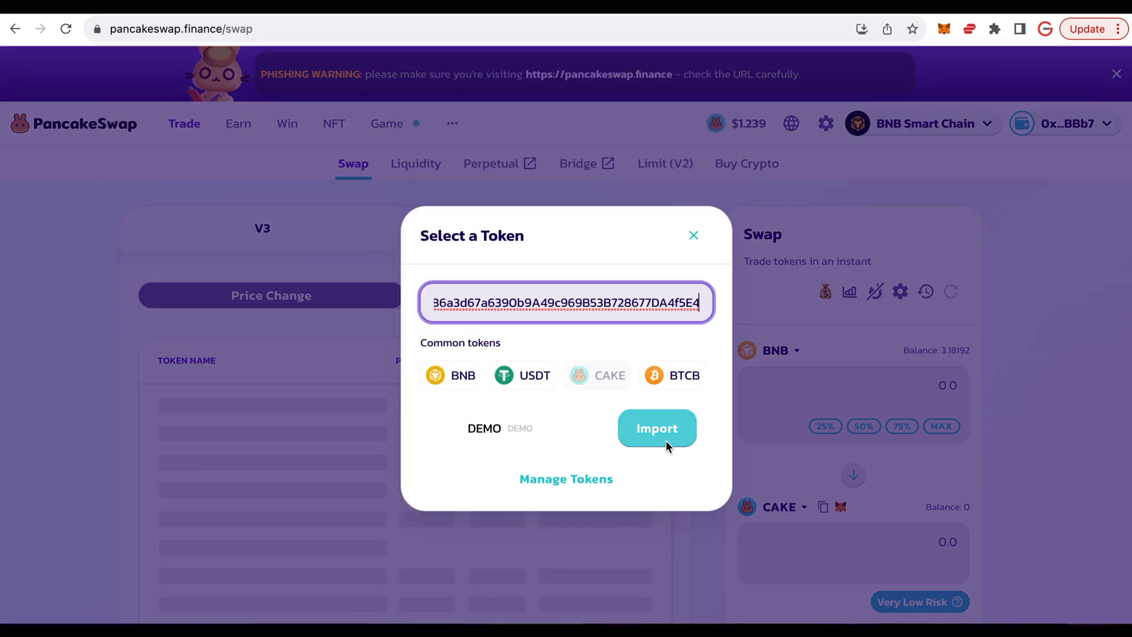
pyautogui.click(659, 428)
pyautogui.click(447, 530)
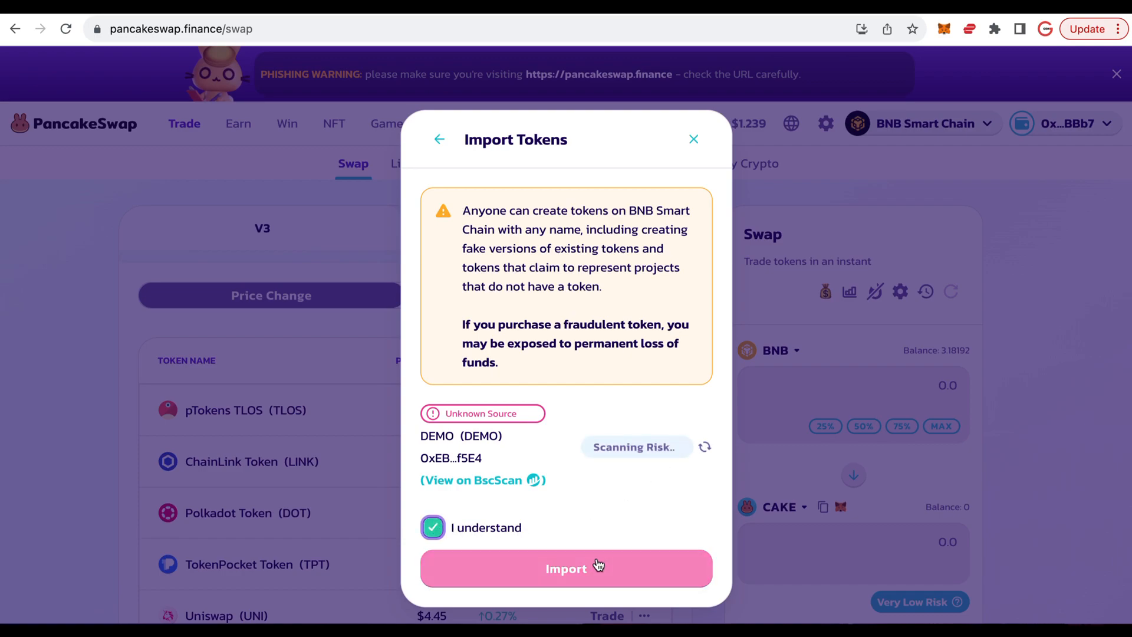
pyautogui.click(594, 564)
# - Swap BNB for 1000 DEMO, approve the transaction in the wallet and dismiss the swap confirmation
pyautogui.scroll(-2, 921, 423)
pyautogui.click(909, 399)
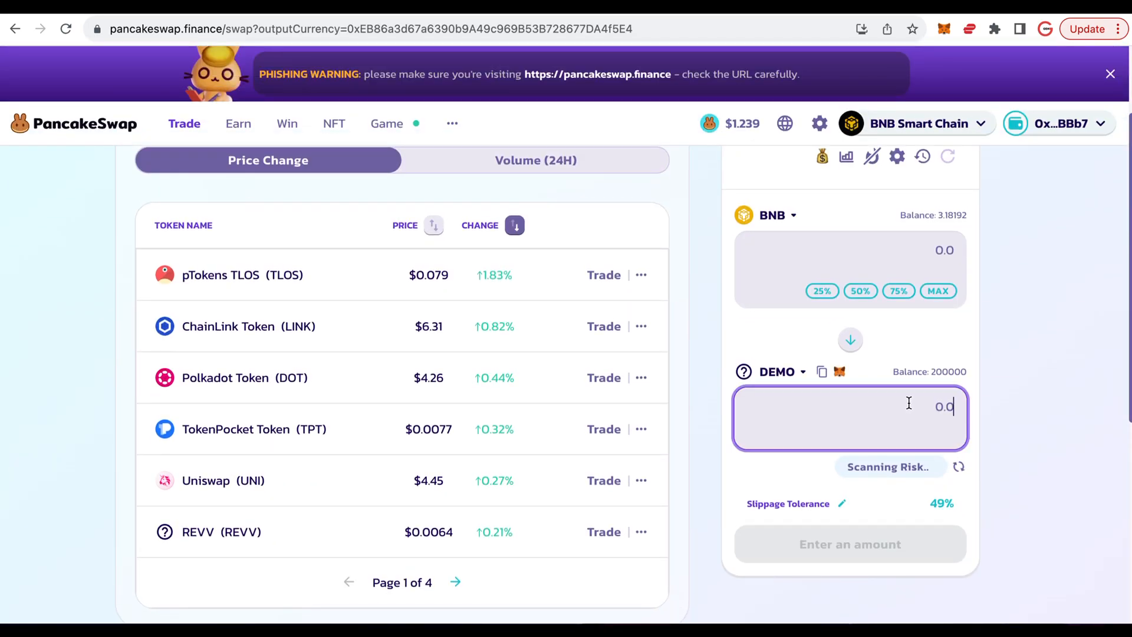
pyautogui.write('1000')
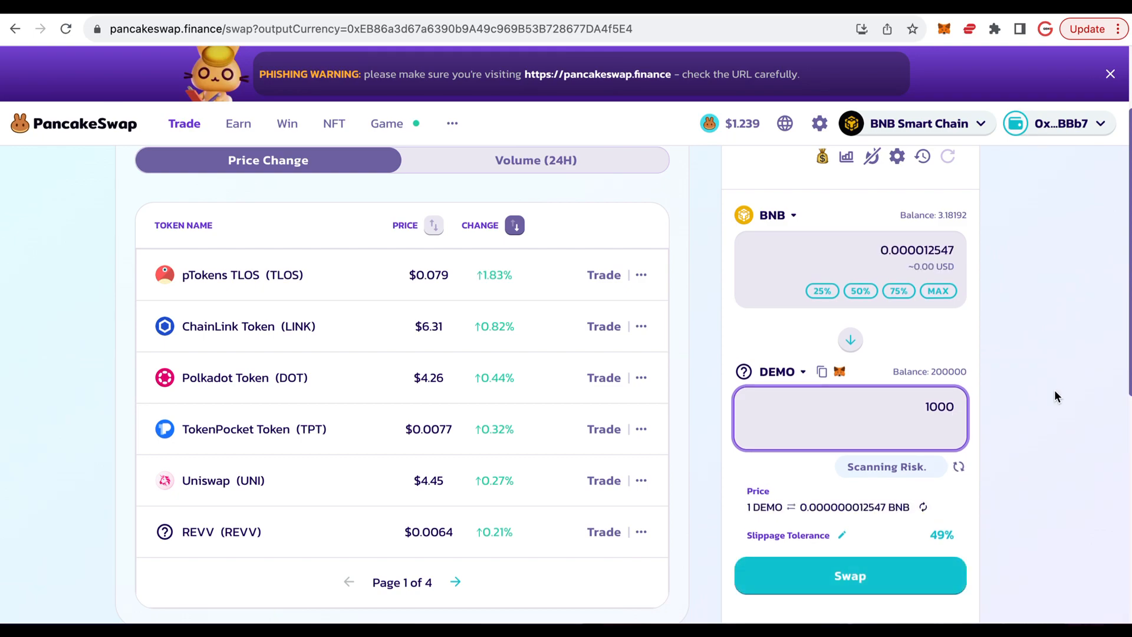
pyautogui.scroll(-2, 1050, 437)
pyautogui.click(910, 500)
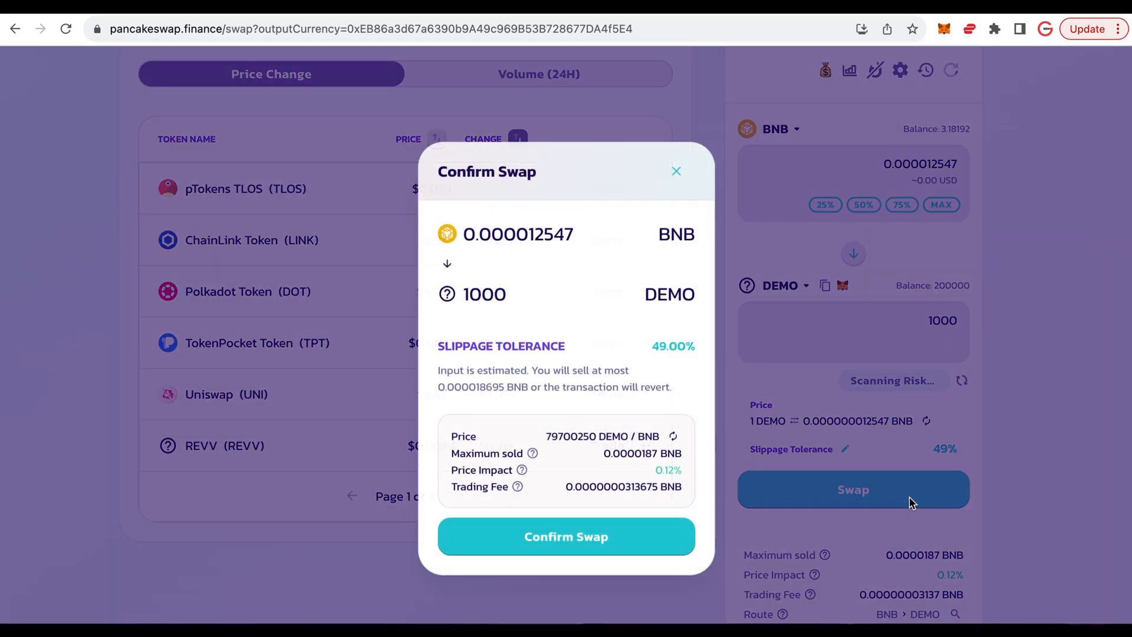
pyautogui.click(635, 538)
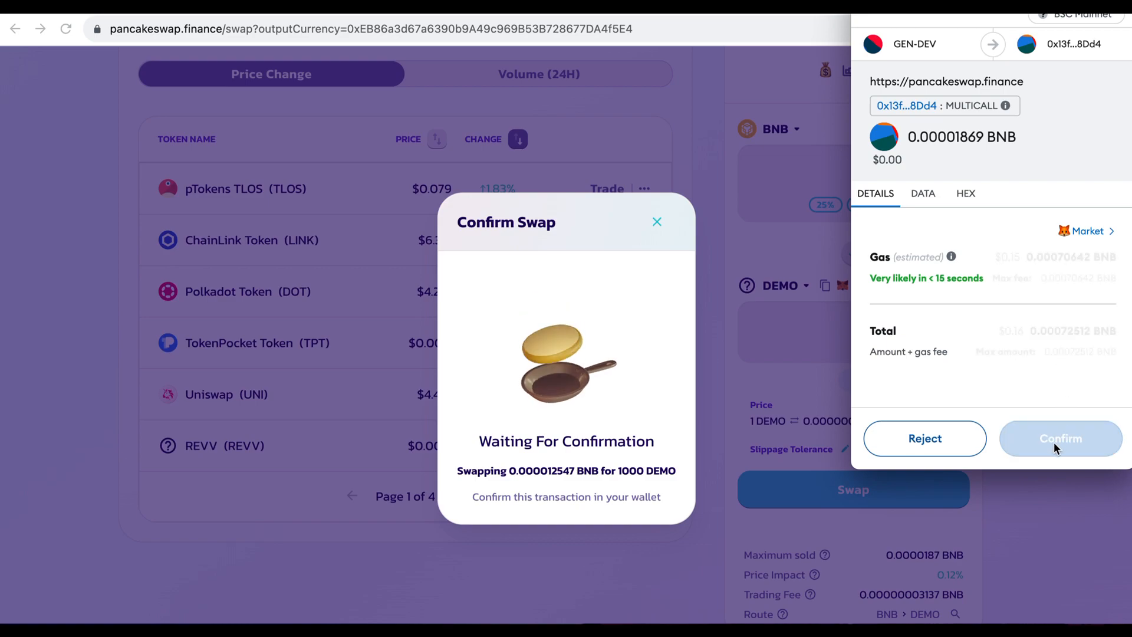
pyautogui.click(1050, 441)
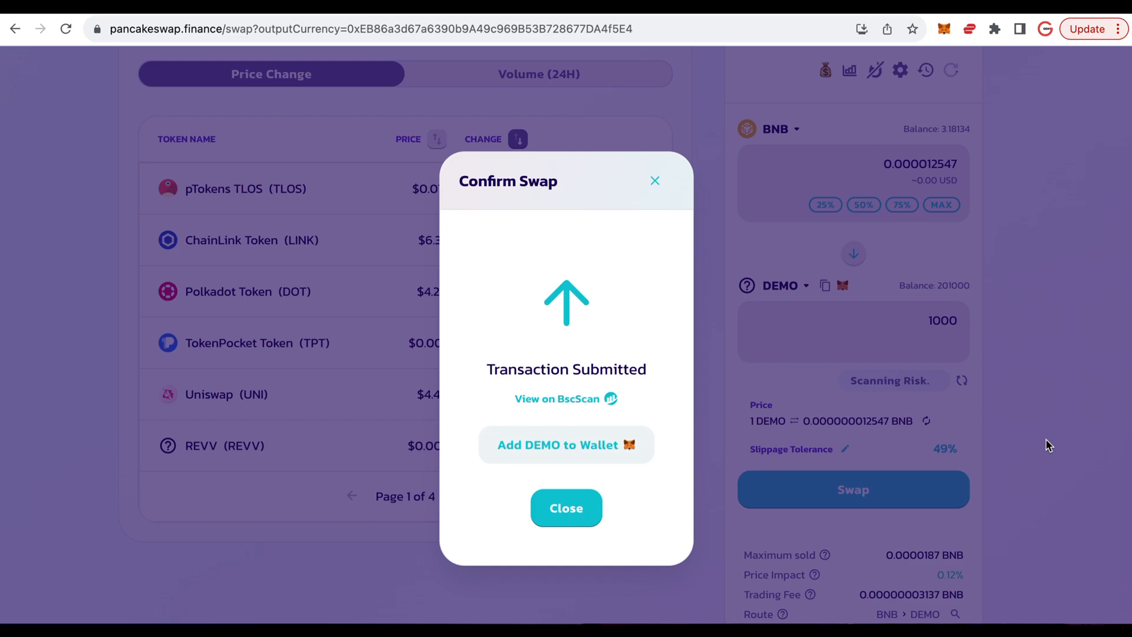
pyautogui.click(588, 508)
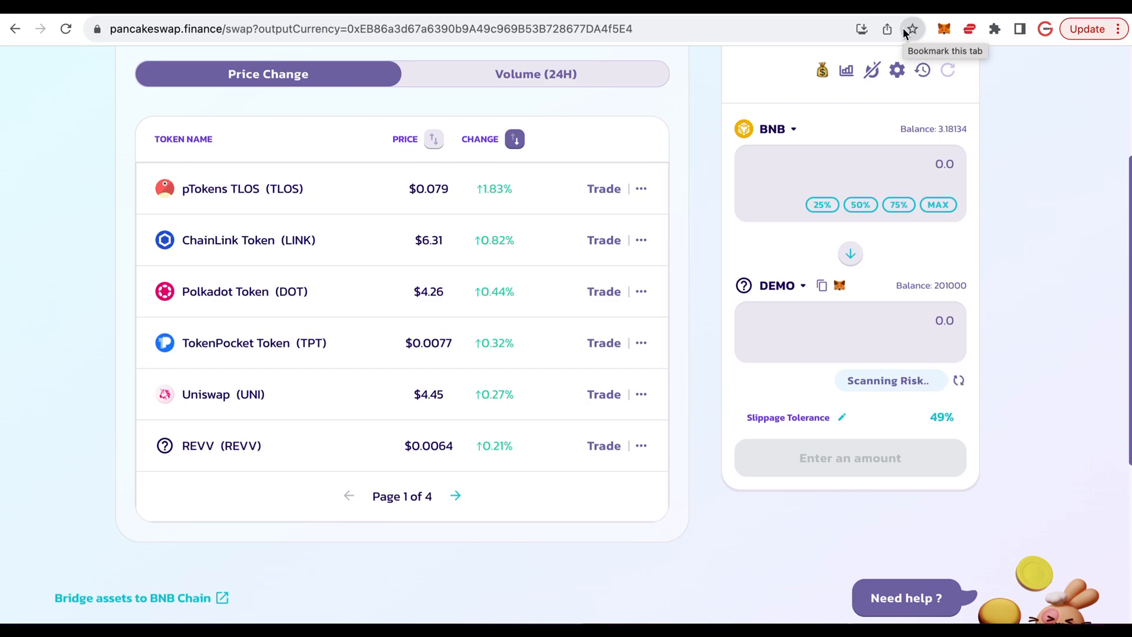
# - Return to the DEMO token's BscScan page, write Launch_04_Open_Trade to the contract and confirm the wallet transaction
pyautogui.click(912, 6)
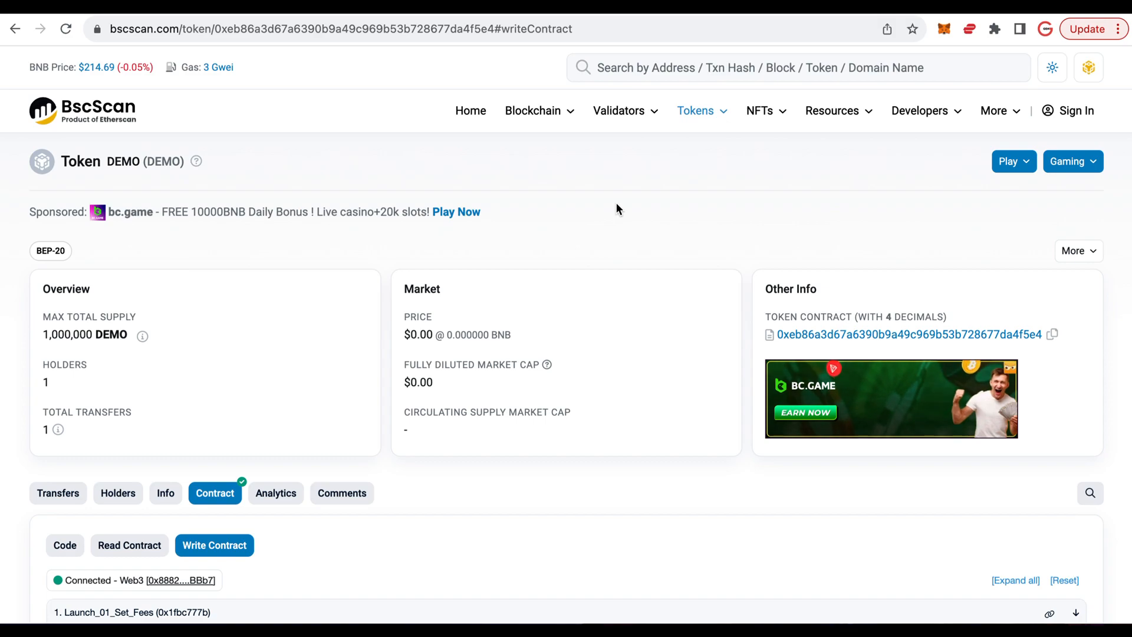
pyautogui.scroll(-5, 617, 203)
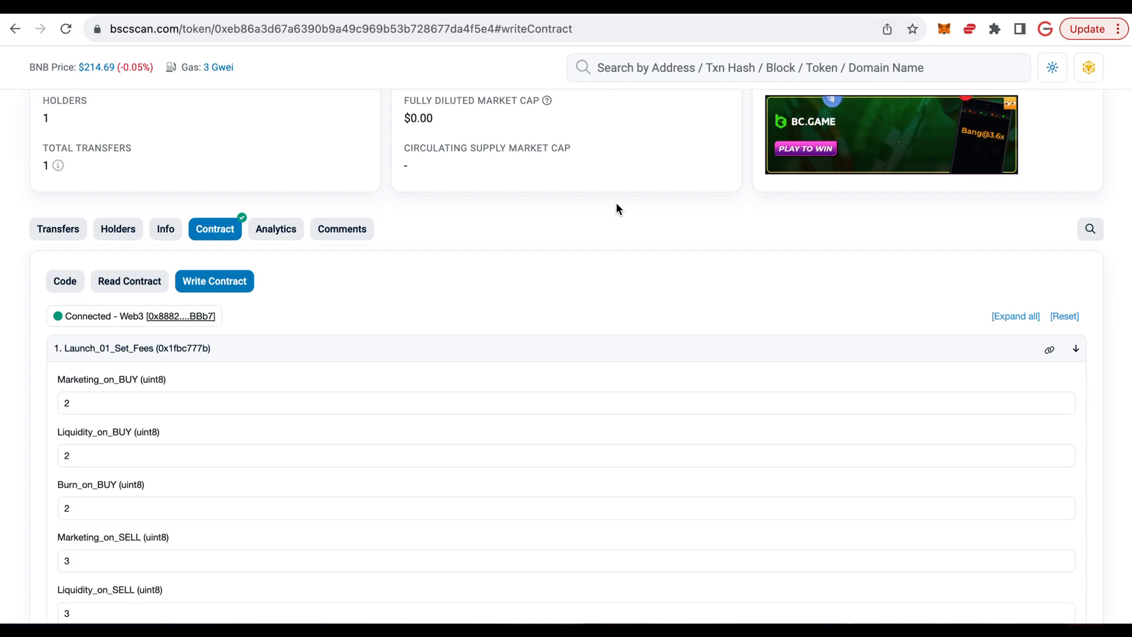
pyautogui.scroll(-1, 616, 203)
pyautogui.scroll(-10, 617, 205)
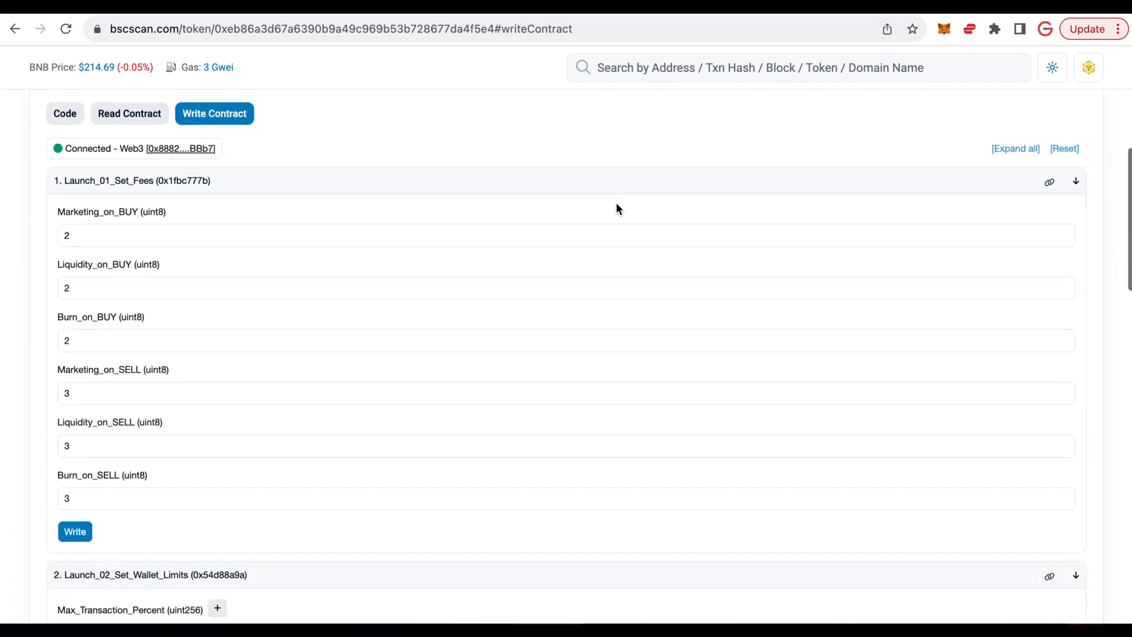
pyautogui.scroll(-6, 617, 204)
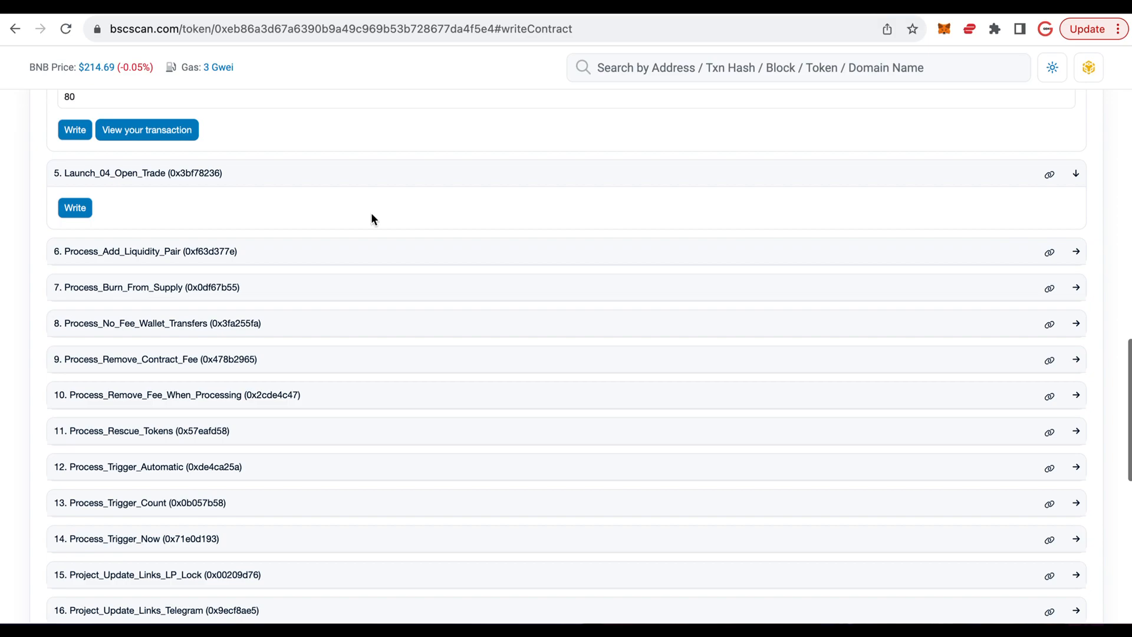
pyautogui.click(81, 212)
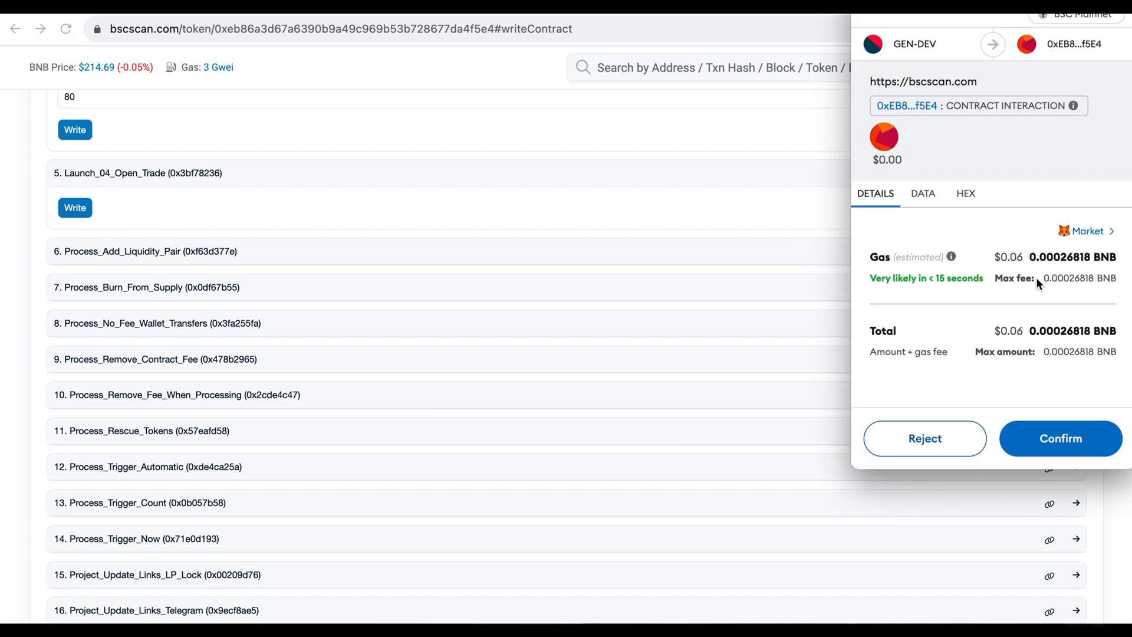
pyautogui.click(1048, 442)
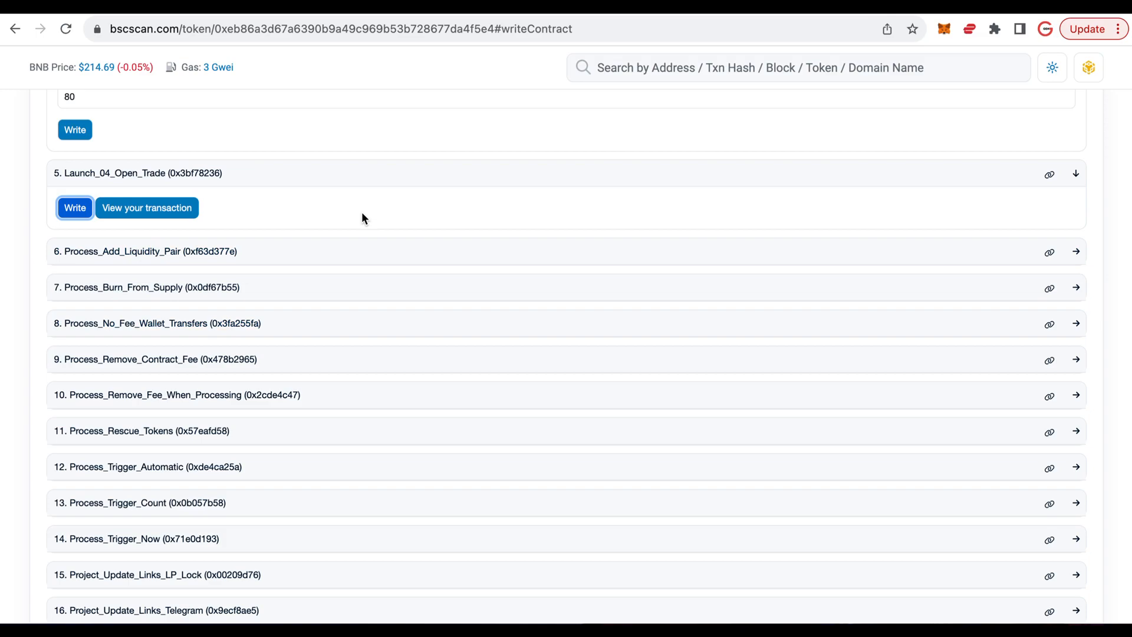
# - Examine the parameters of Process_Add_Liquidity_Pair and Process_Burn_From_Supply, collapsing each function again
pyautogui.click(263, 258)
pyautogui.click(94, 296)
pyautogui.click(108, 358)
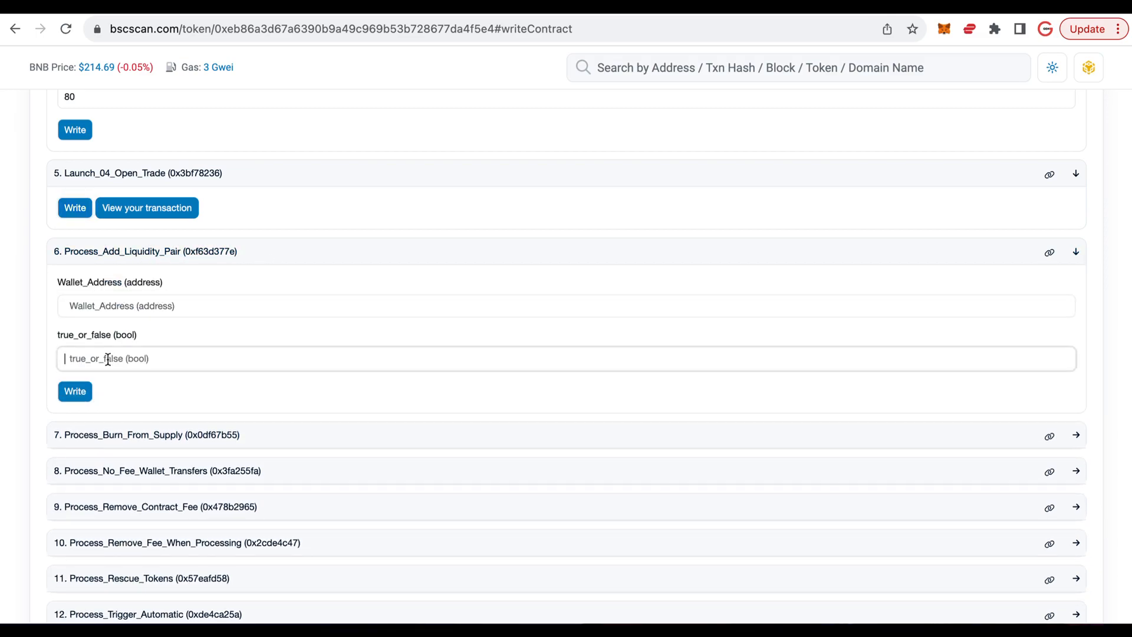
pyautogui.click(277, 252)
pyautogui.scroll(-1, 277, 254)
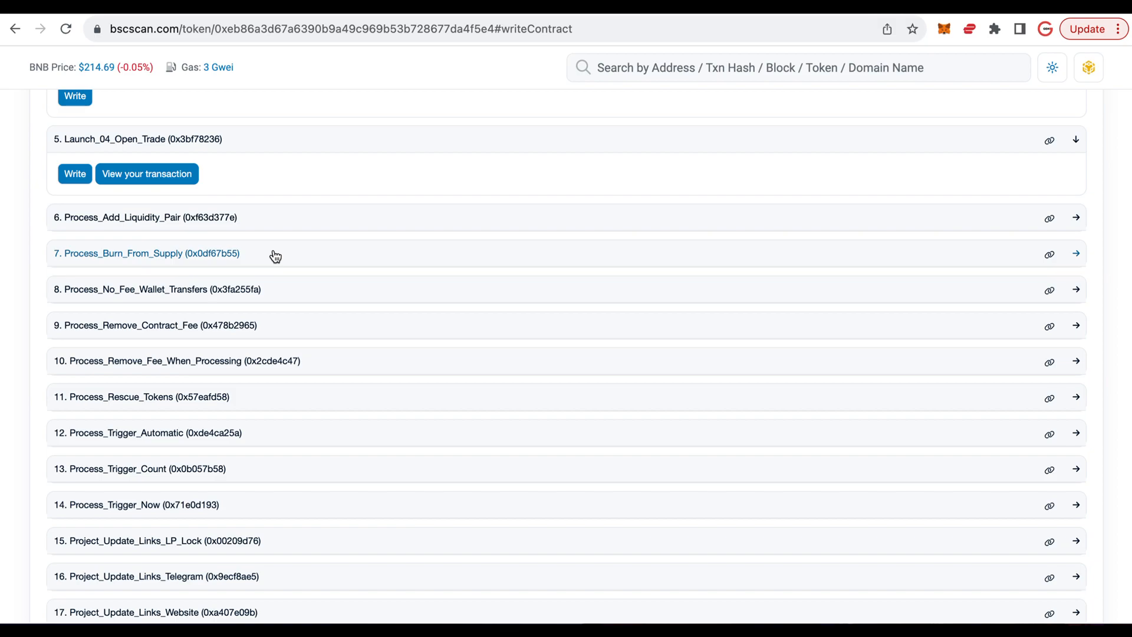
pyautogui.click(275, 255)
pyautogui.click(94, 309)
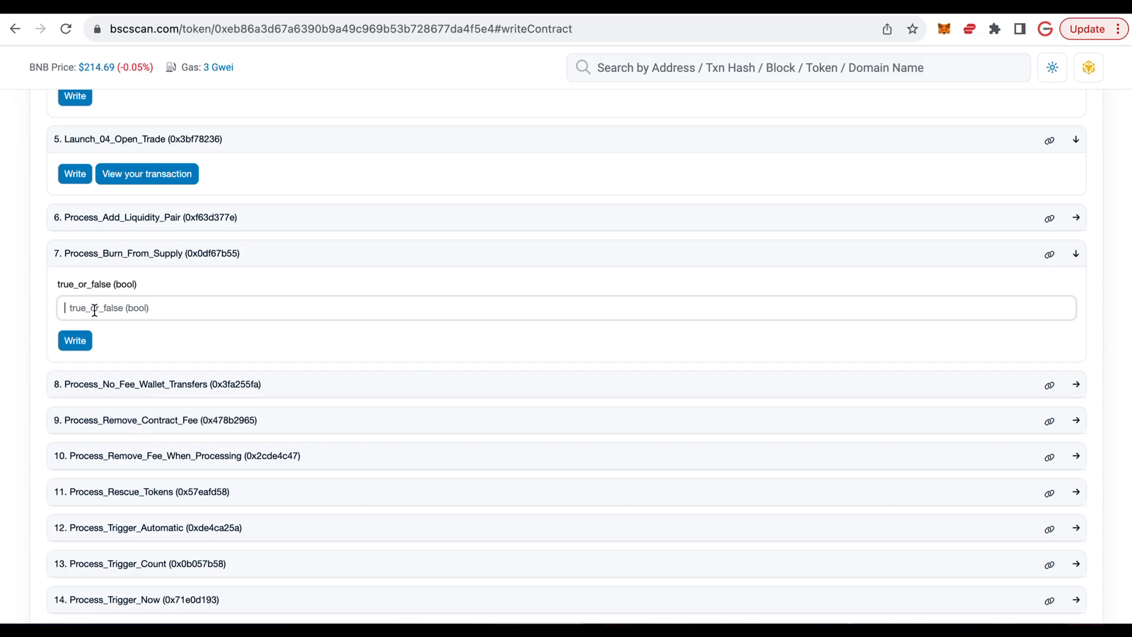
pyautogui.click(280, 255)
# - Examine the parameters of Process_No_Fee_Wallet_Transfers and Process_Remove_Contract_Fee, collapsing each function again
pyautogui.scroll(-1, 284, 257)
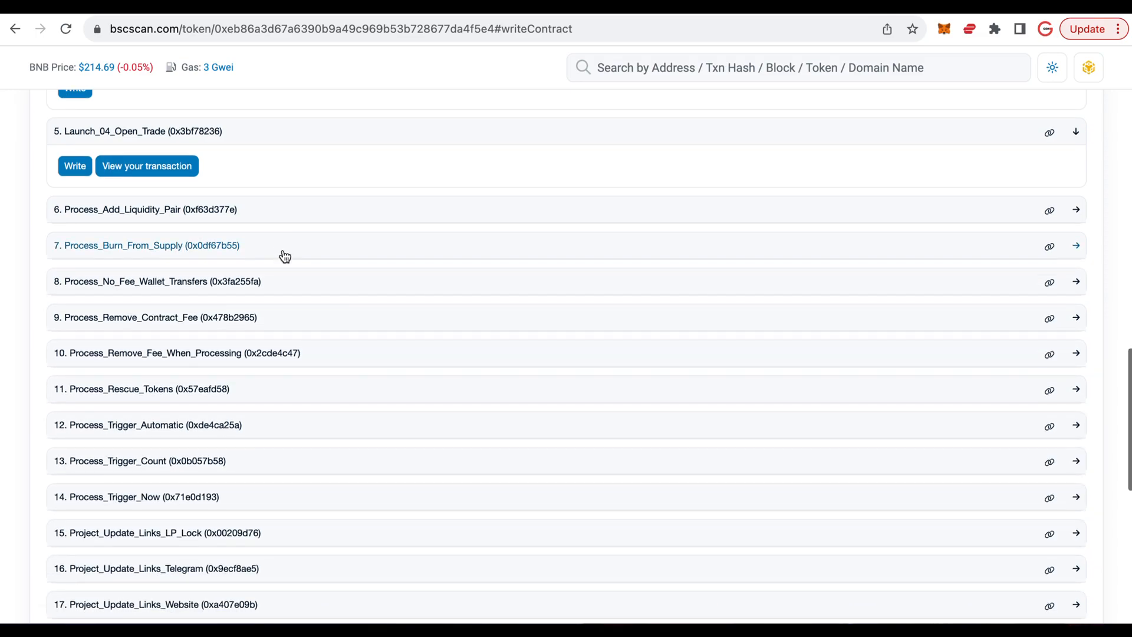
pyautogui.click(282, 234)
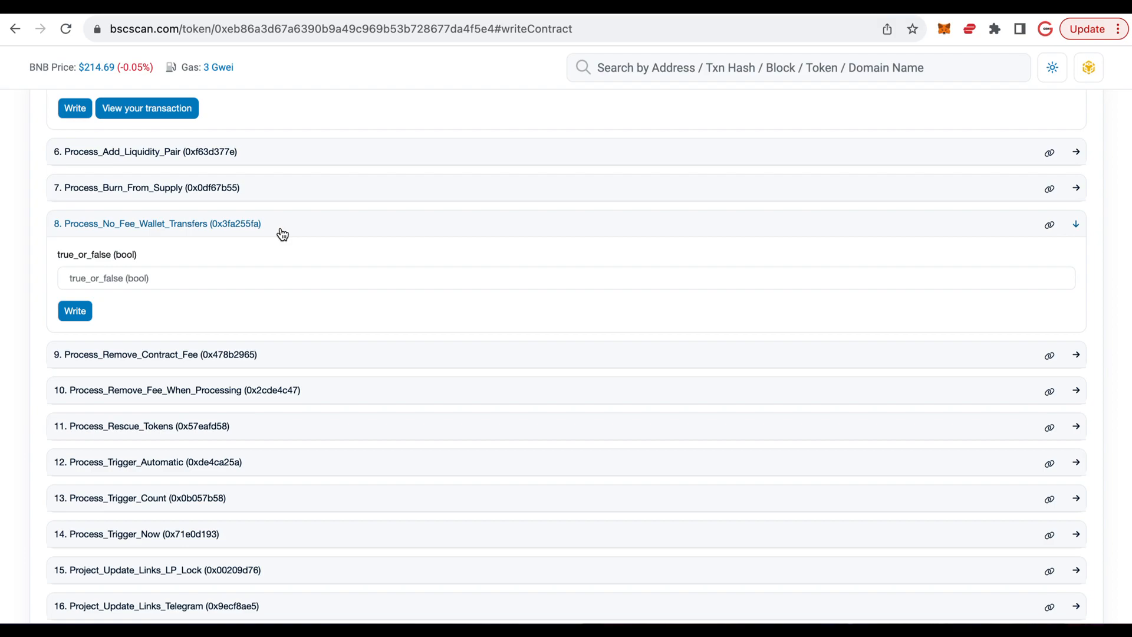
pyautogui.click(282, 233)
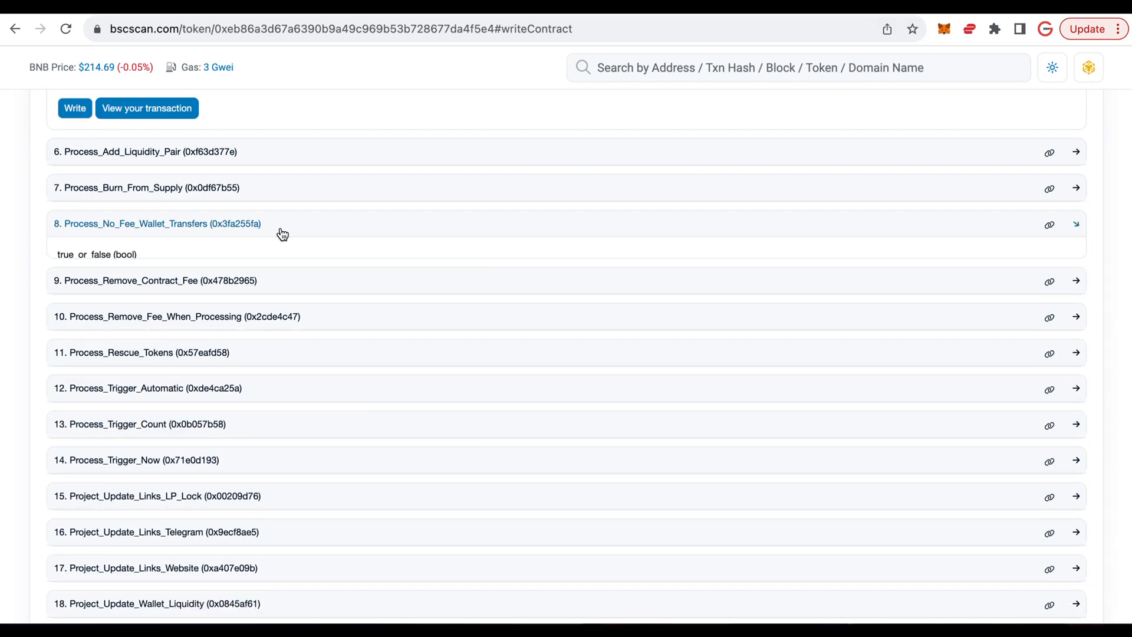
pyautogui.click(300, 266)
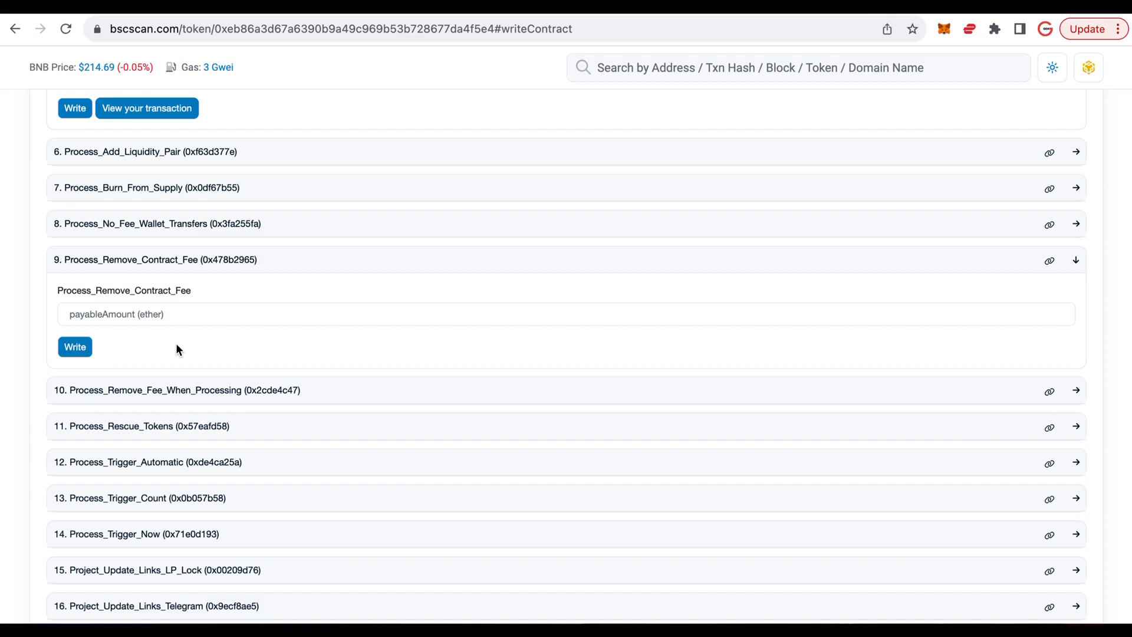
pyautogui.click(289, 265)
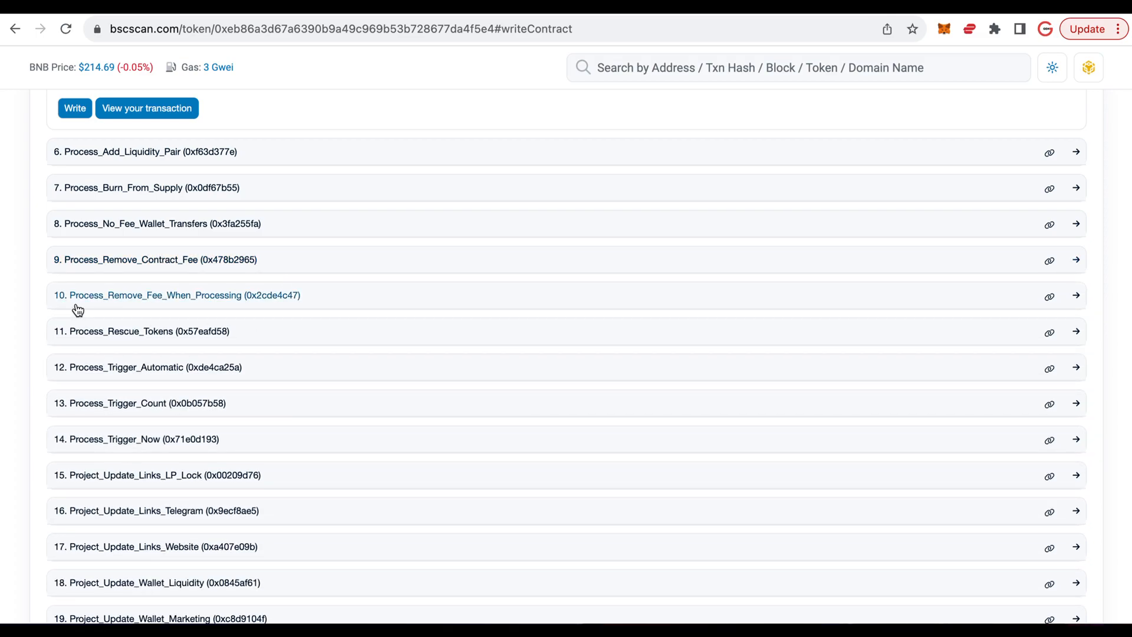
# - Expand Process_Remove_Fee_When_Processing, reopen Process_Remove_Contract_Fee and enter 2 as its payable amount
pyautogui.click(342, 302)
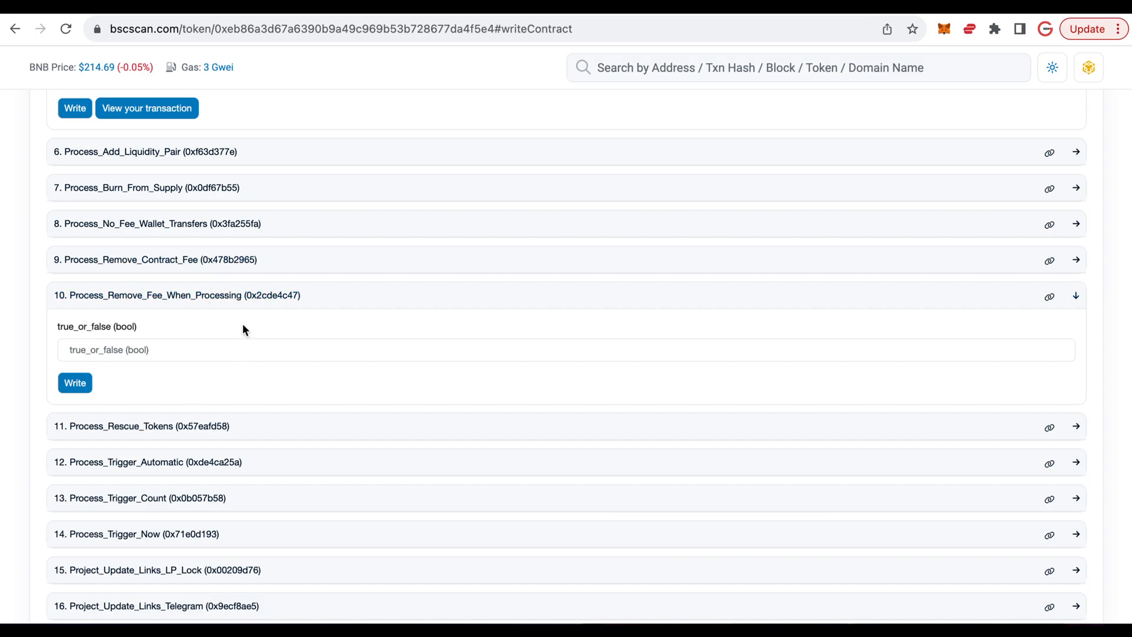
pyautogui.click(295, 260)
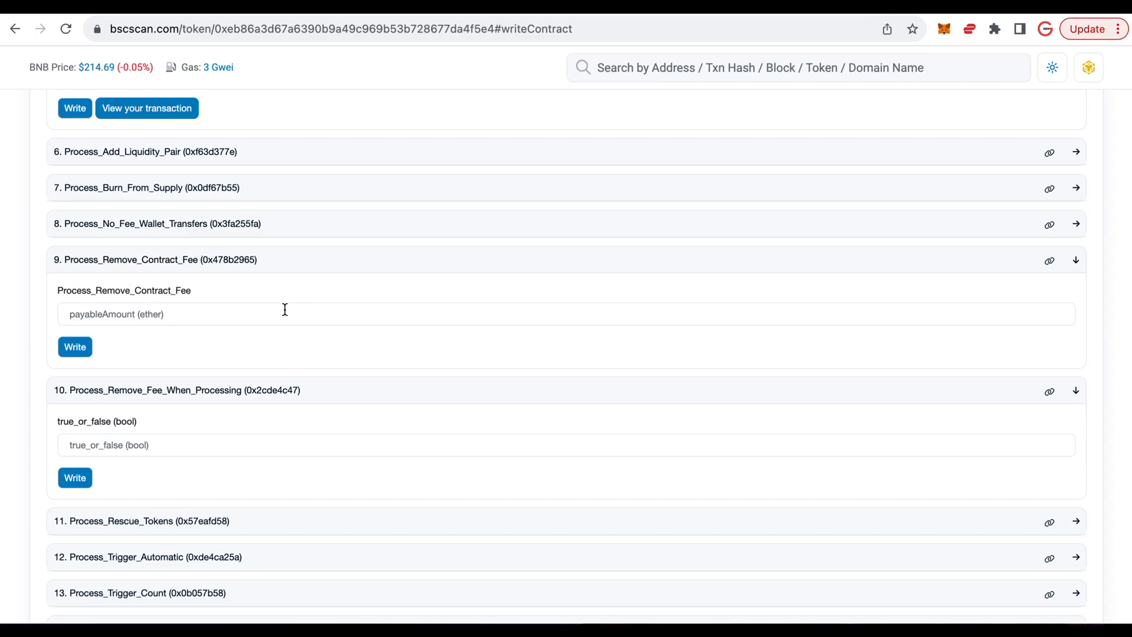
pyautogui.click(109, 314)
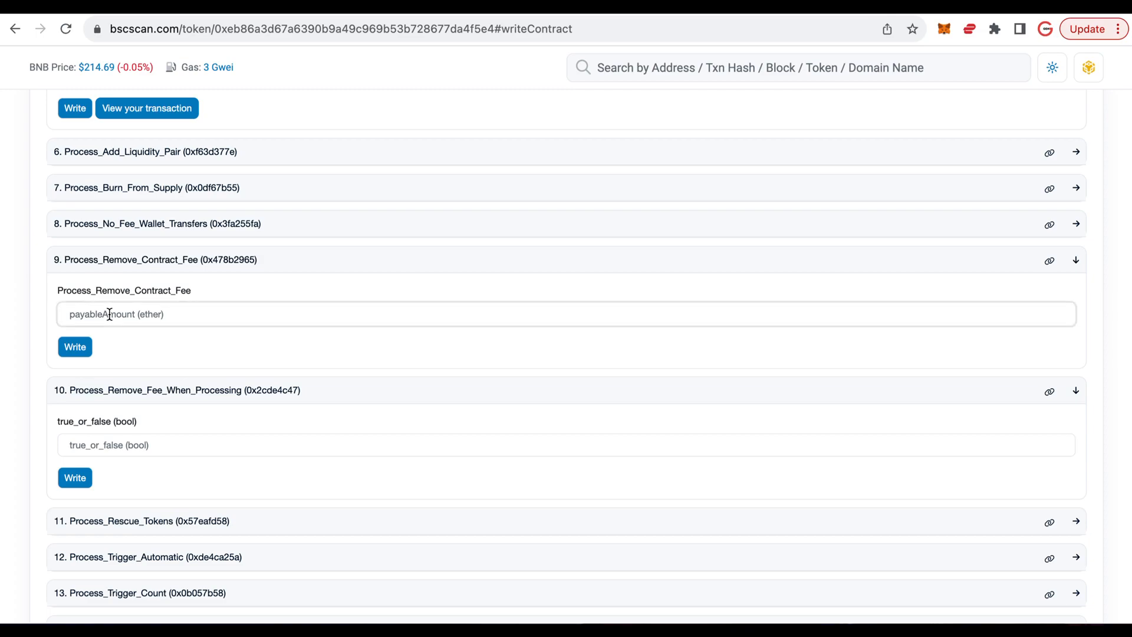
pyautogui.write('2')
# - Expand Process_Rescue_Tokens and examine its token address and number of tokens parameters
pyautogui.scroll(-3, 229, 341)
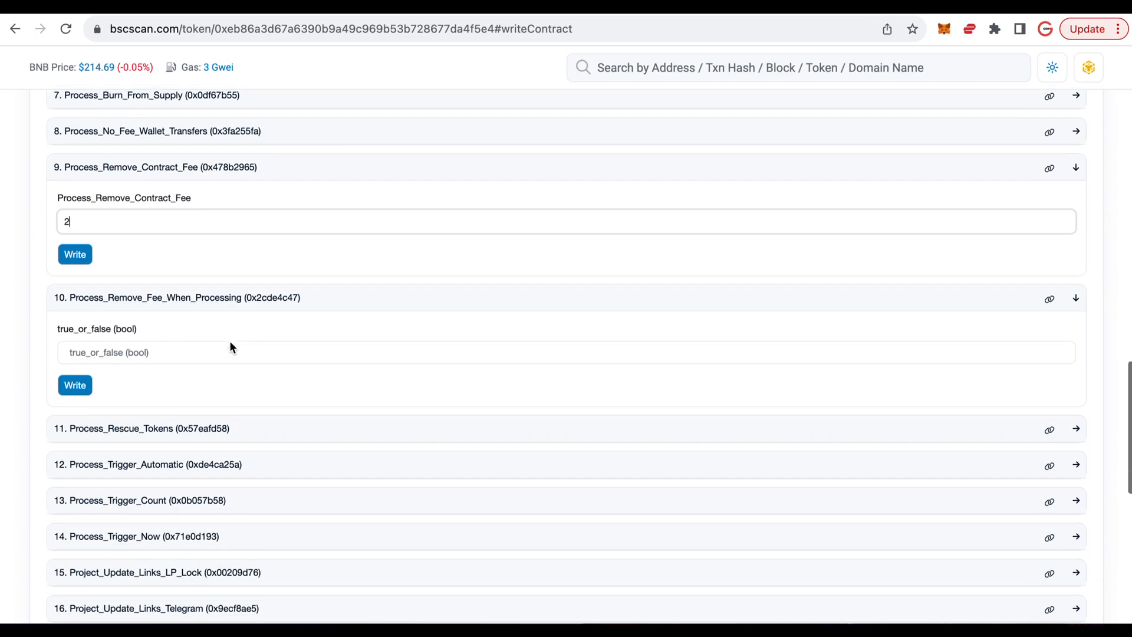
pyautogui.click(278, 376)
pyautogui.scroll(-2, 279, 378)
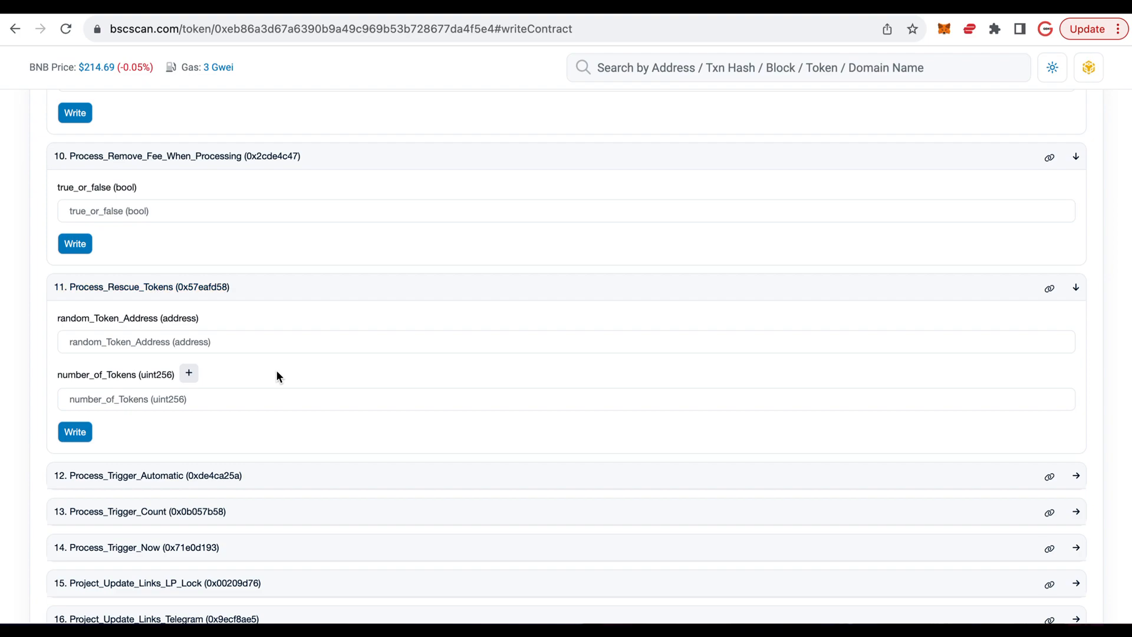
pyautogui.scroll(-1, 277, 376)
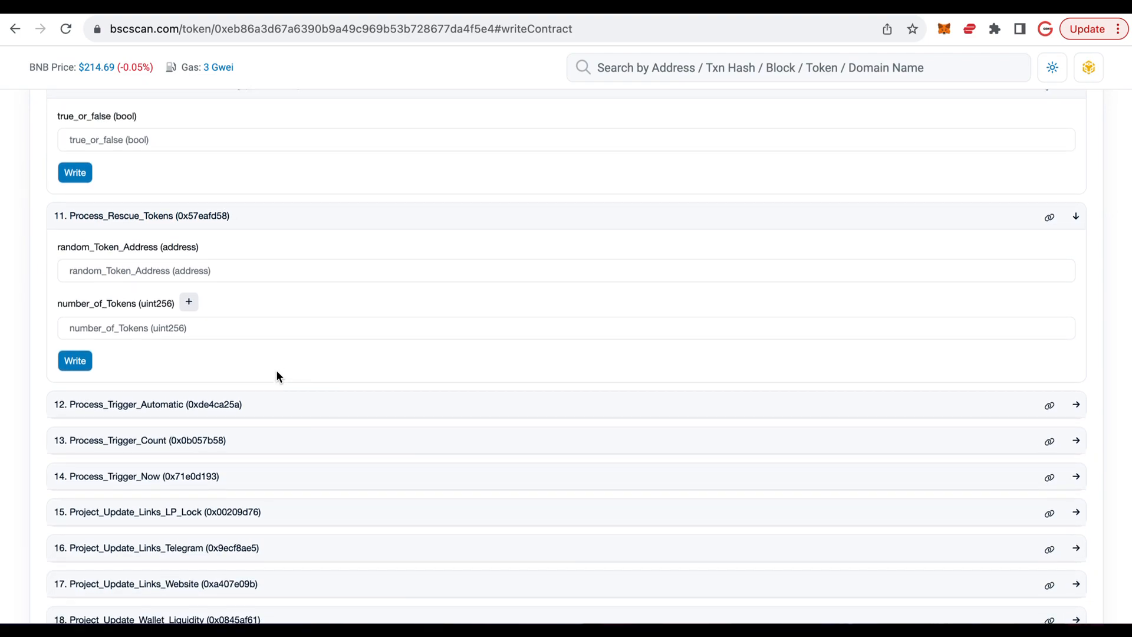
pyautogui.click(212, 271)
pyautogui.click(194, 332)
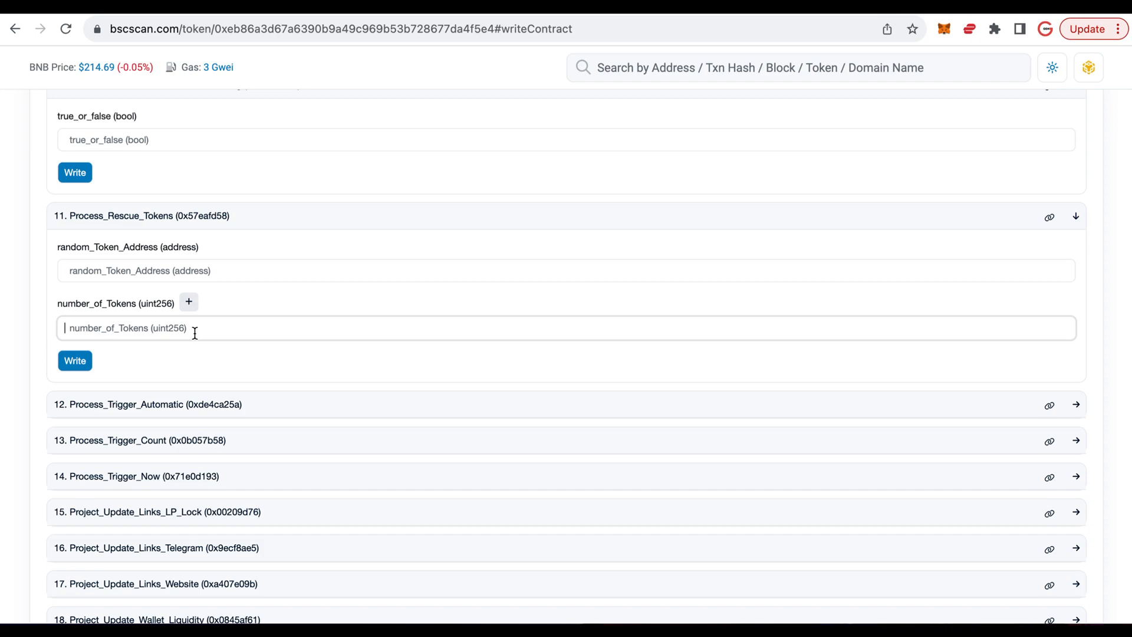
# - Expand Process_Trigger_Automatic, Process_Trigger_Count and Process_Trigger_Now to examine their parameters
pyautogui.scroll(-1, 207, 329)
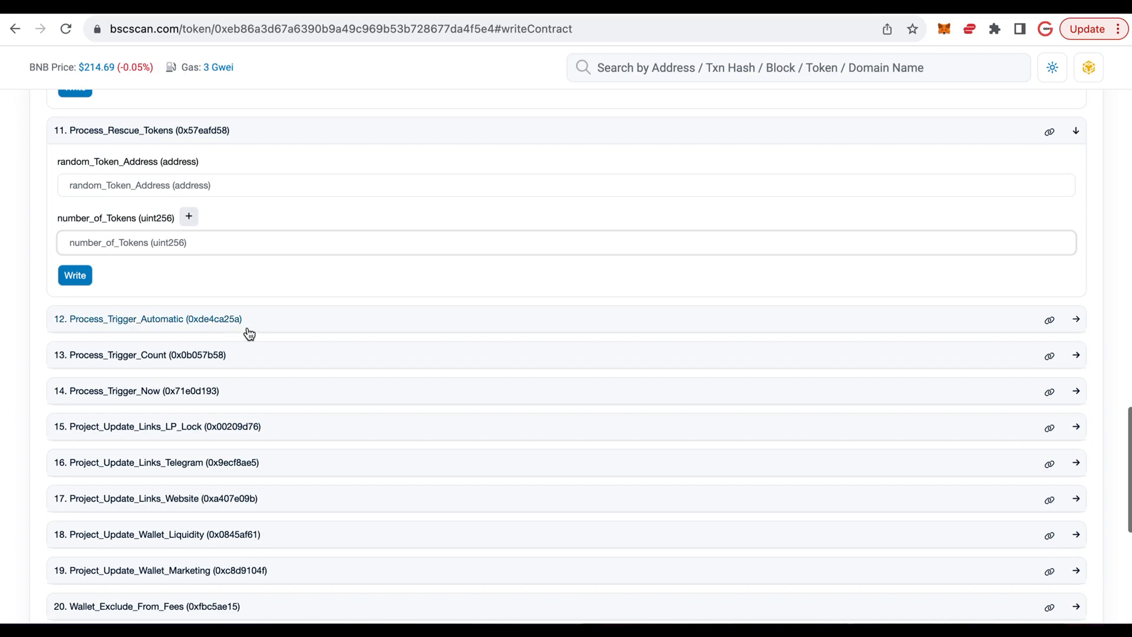
pyautogui.click(270, 322)
pyautogui.scroll(-1, 272, 325)
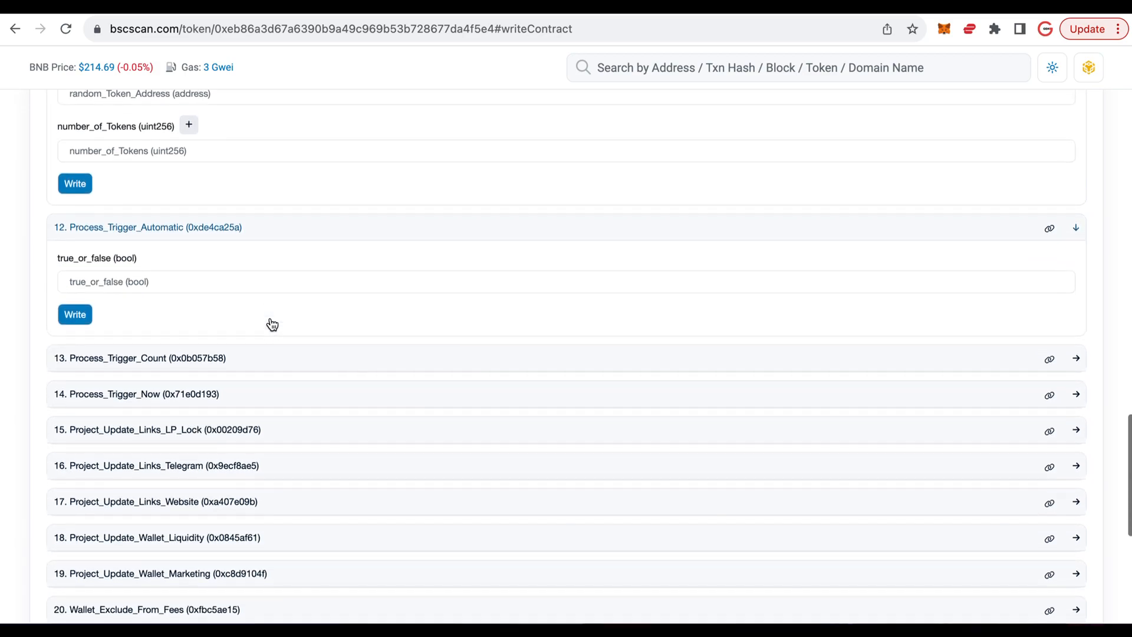
pyautogui.click(262, 360)
pyautogui.scroll(-2, 259, 361)
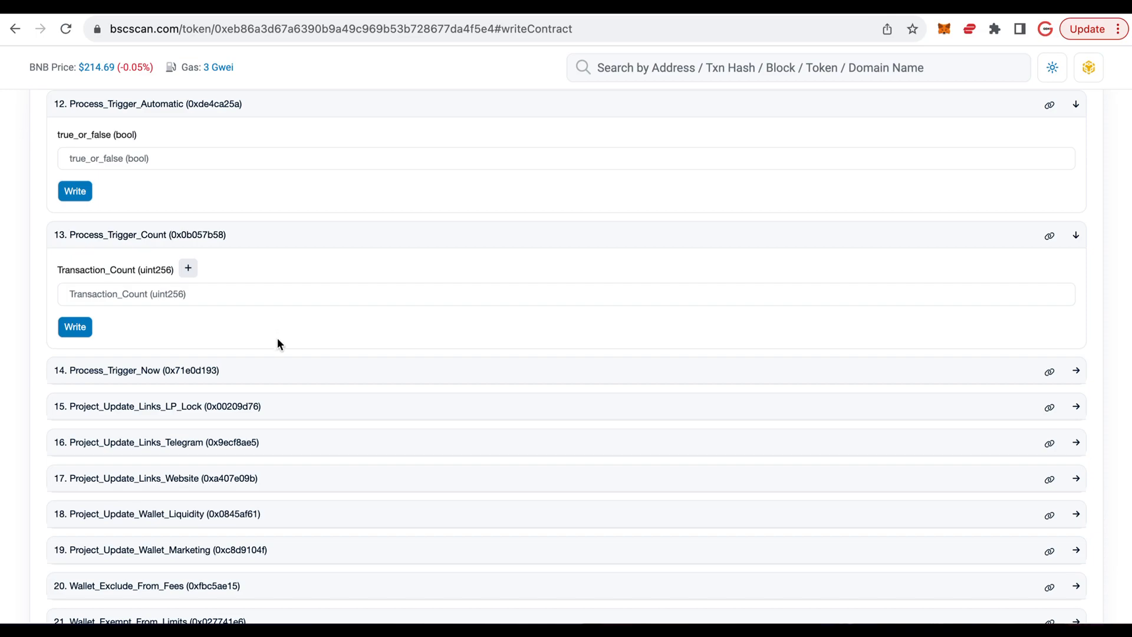
pyautogui.scroll(-3, 277, 344)
pyautogui.click(287, 315)
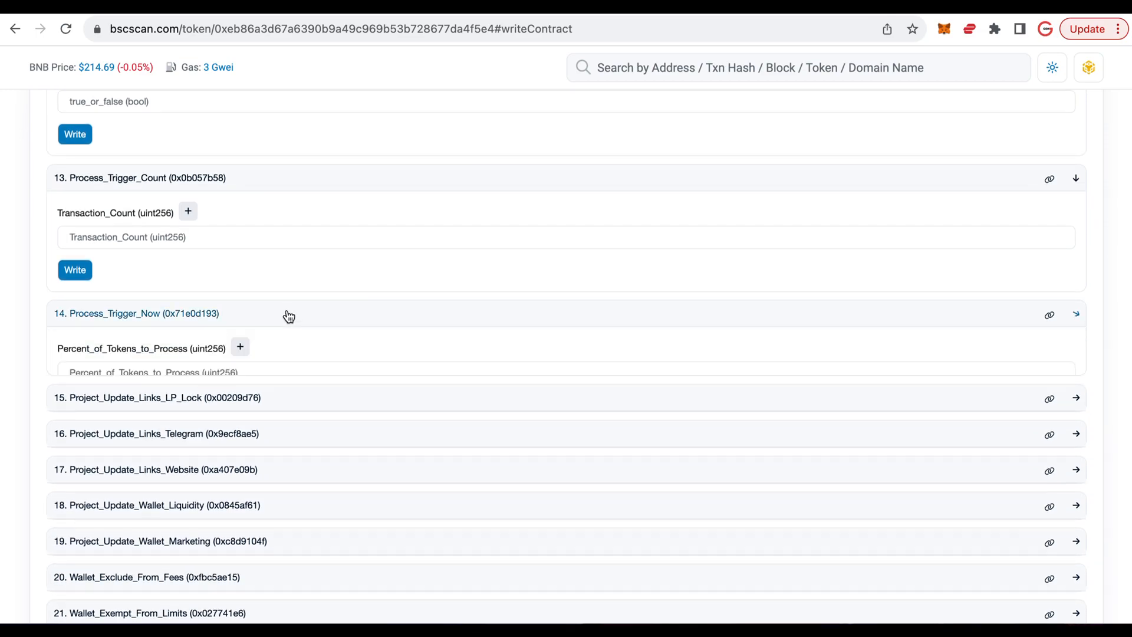
pyautogui.scroll(-2, 289, 317)
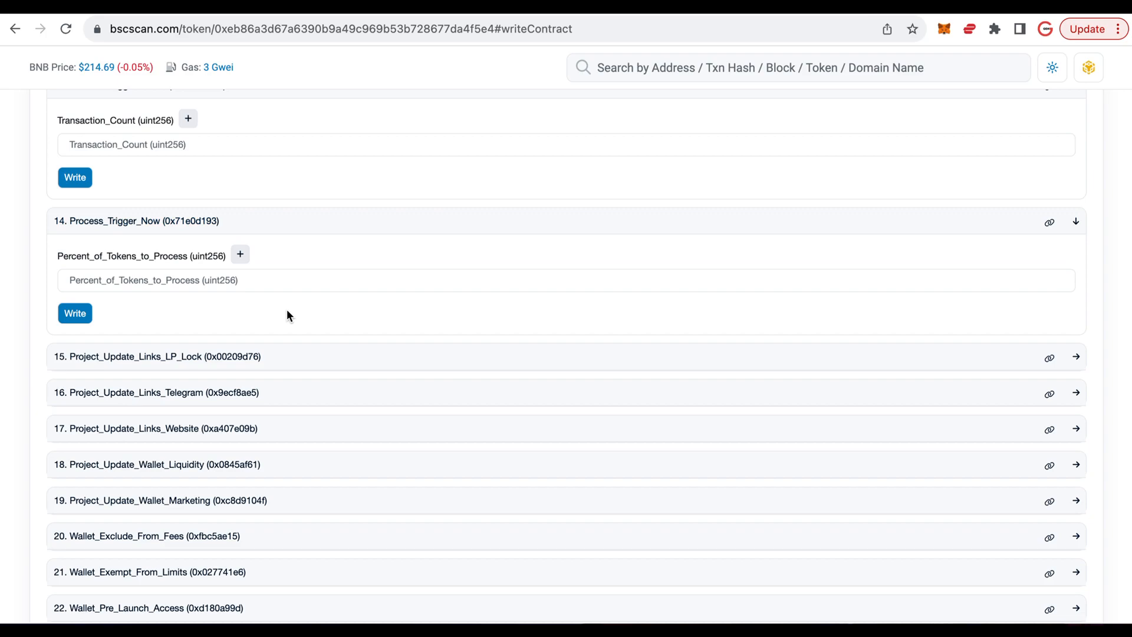
pyautogui.scroll(-3, 321, 301)
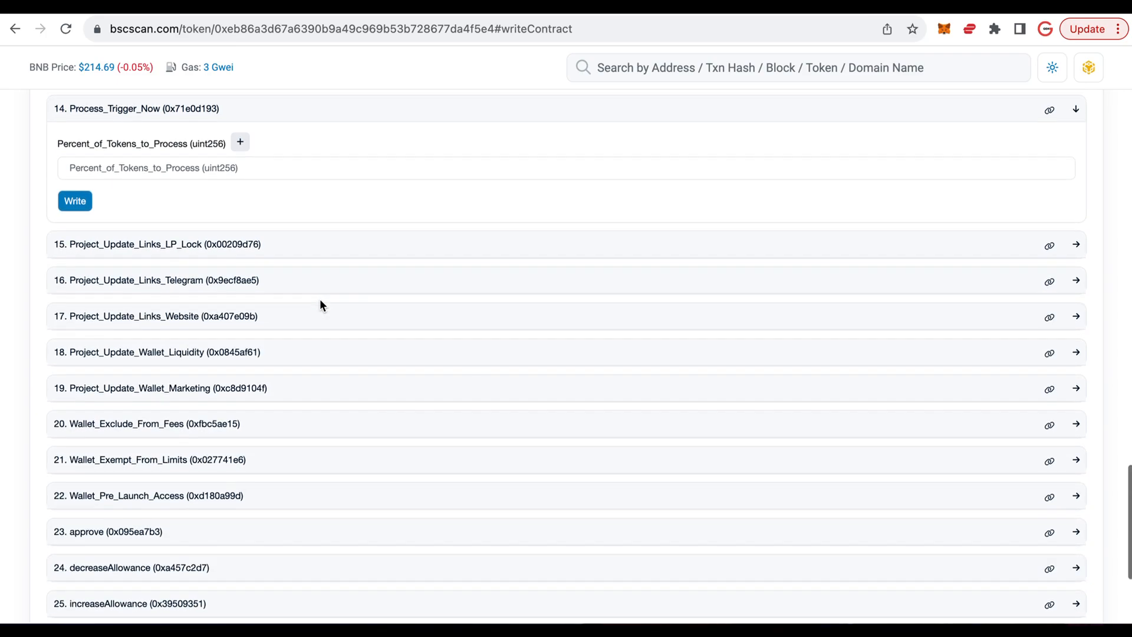
# - Expand Project_Update_Links_LP_Lock and Project_Update_Links_Telegram to examine their link parameters
pyautogui.click(318, 246)
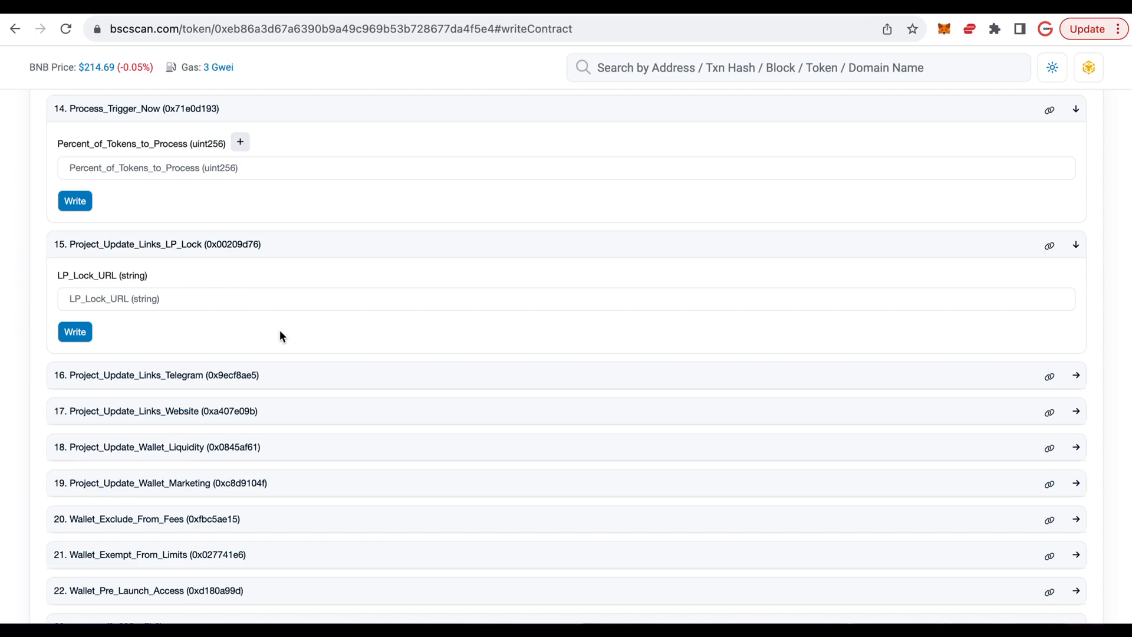
pyautogui.scroll(-1, 281, 334)
pyautogui.scroll(1, 280, 334)
pyautogui.click(285, 363)
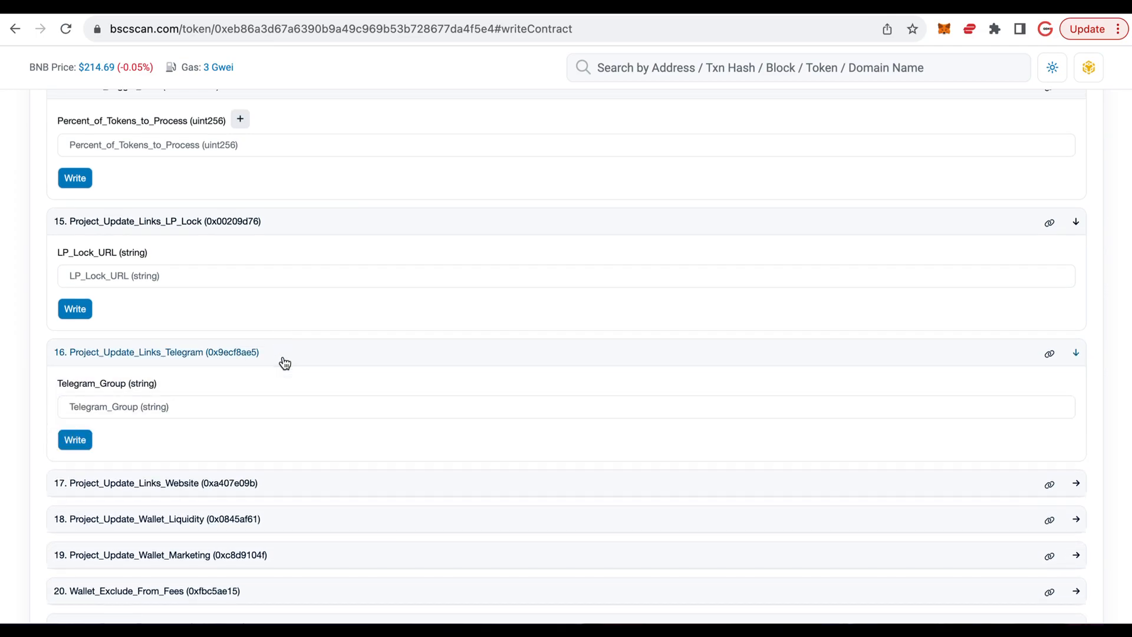
# - Expand Project_Update_Links_Website to examine its website URL parameter
pyautogui.scroll(-2, 285, 364)
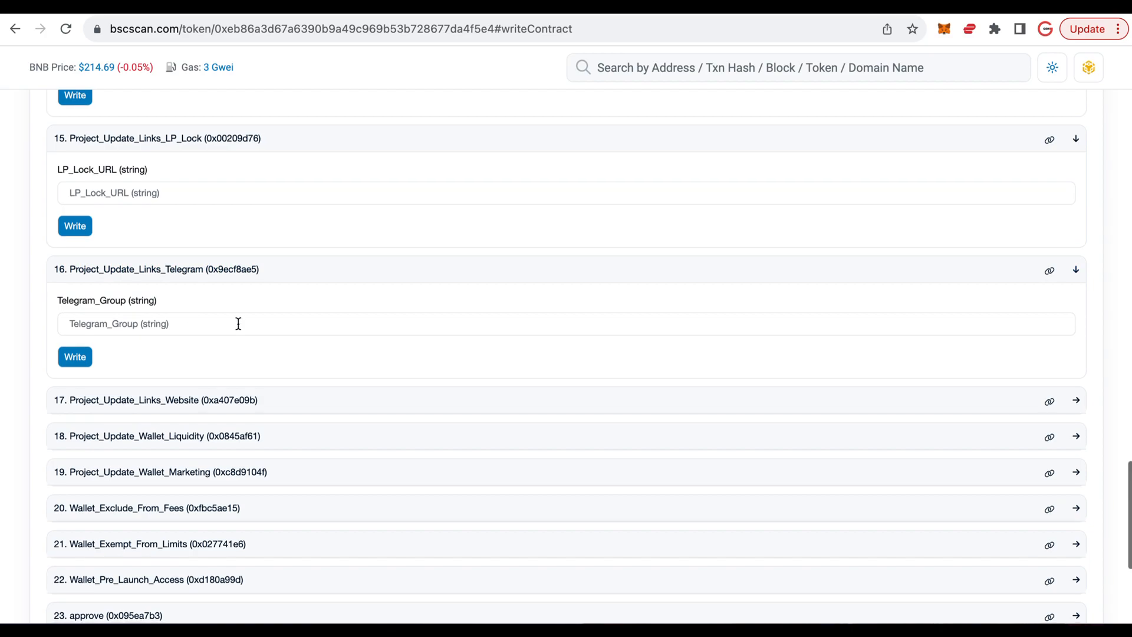
pyautogui.scroll(-2, 254, 326)
pyautogui.click(285, 331)
# - Expand Project_Update_Wallet_Liquidity and Project_Update_Wallet_Marketing to examine their wallet address parameters
pyautogui.scroll(-3, 285, 332)
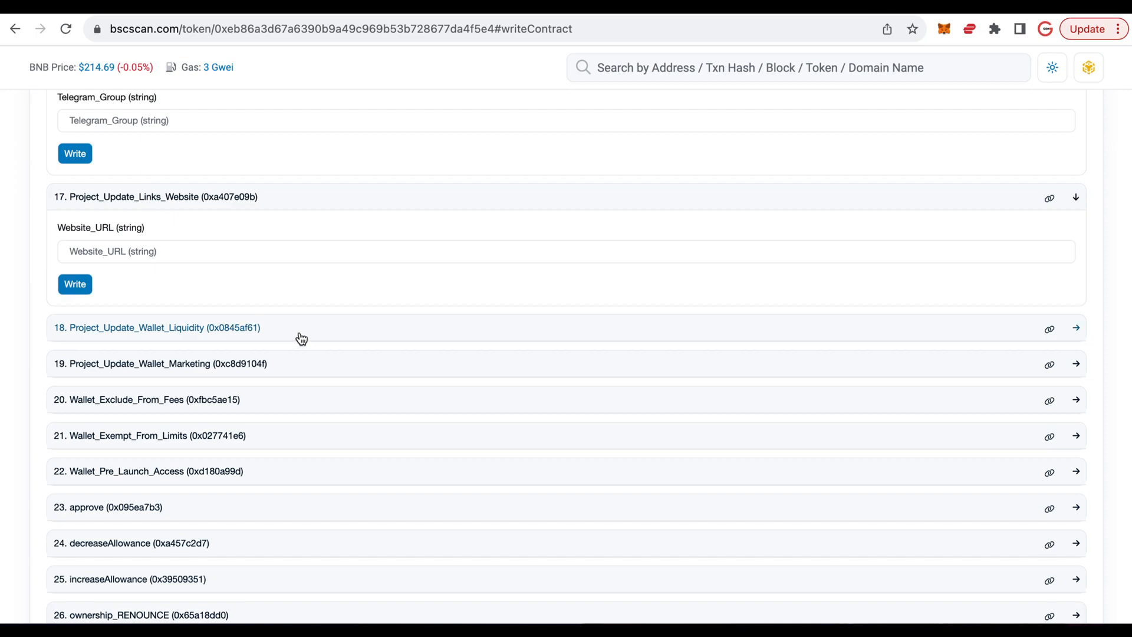
pyautogui.click(299, 336)
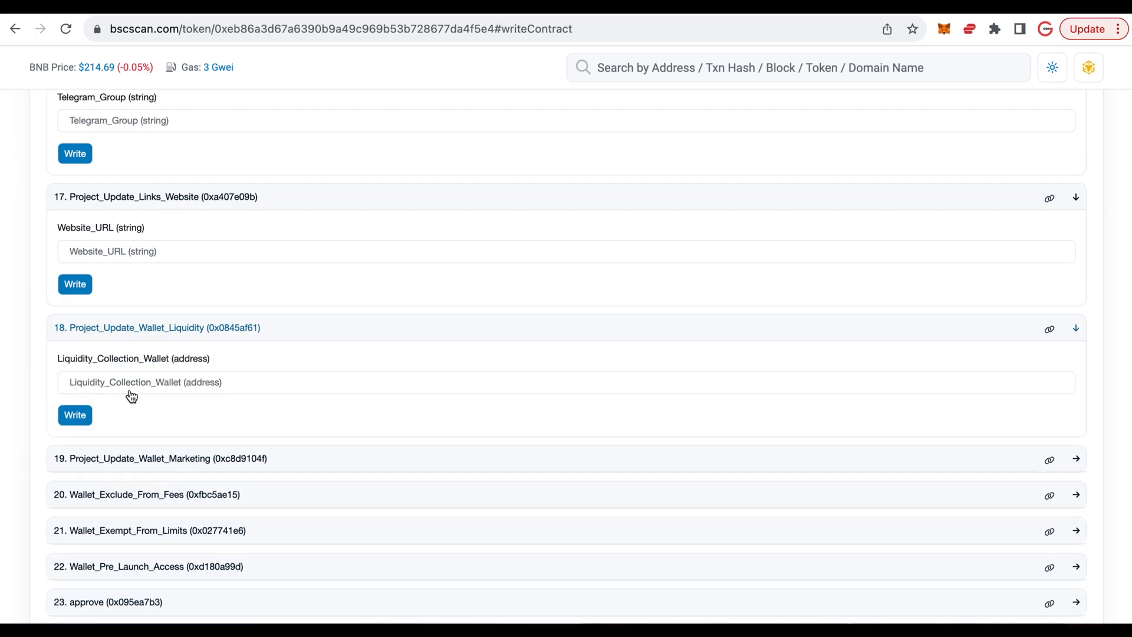
pyautogui.scroll(-2, 263, 379)
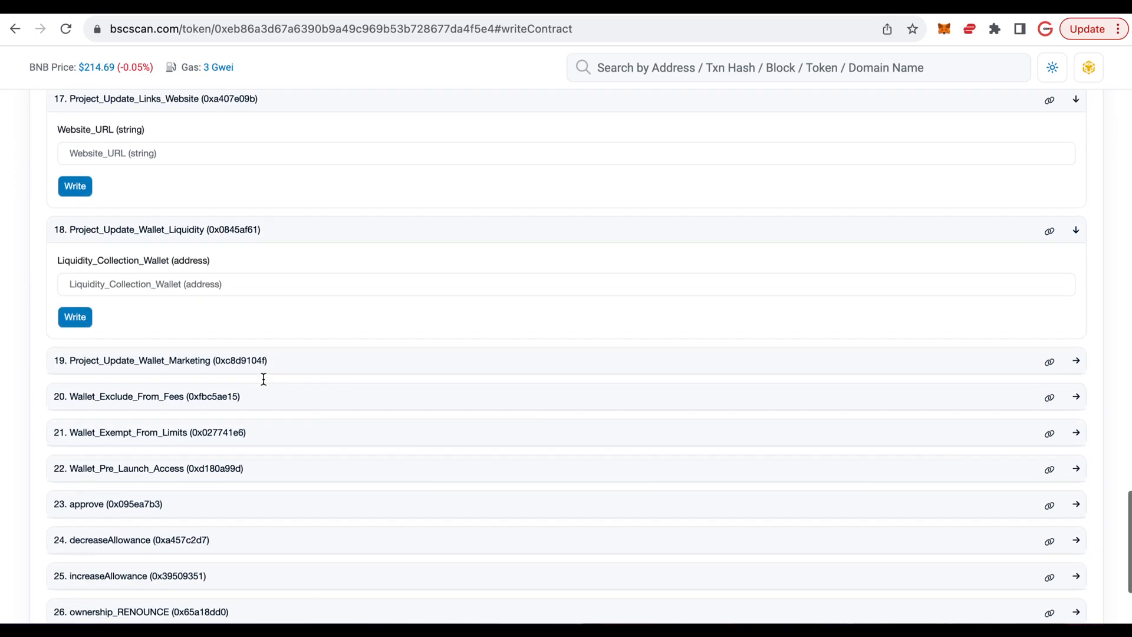
pyautogui.click(314, 366)
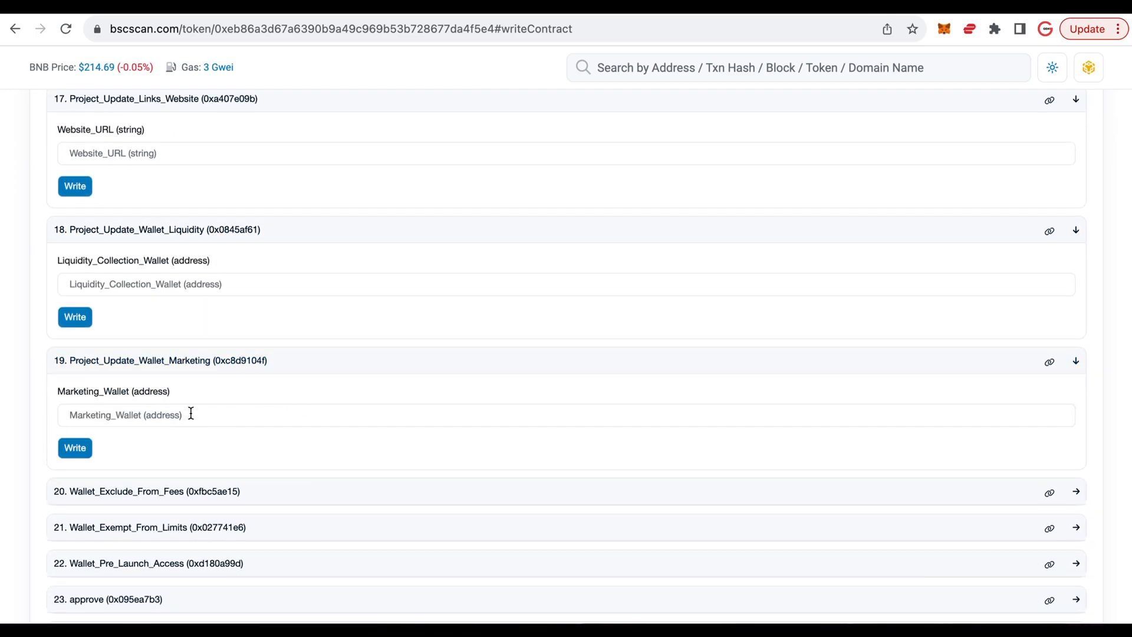
# - Expand Wallet_Exclude_From_Fees and Wallet_Exempt_From_Limits to examine their wallet address and true_or_false parameters
pyautogui.scroll(-3, 243, 410)
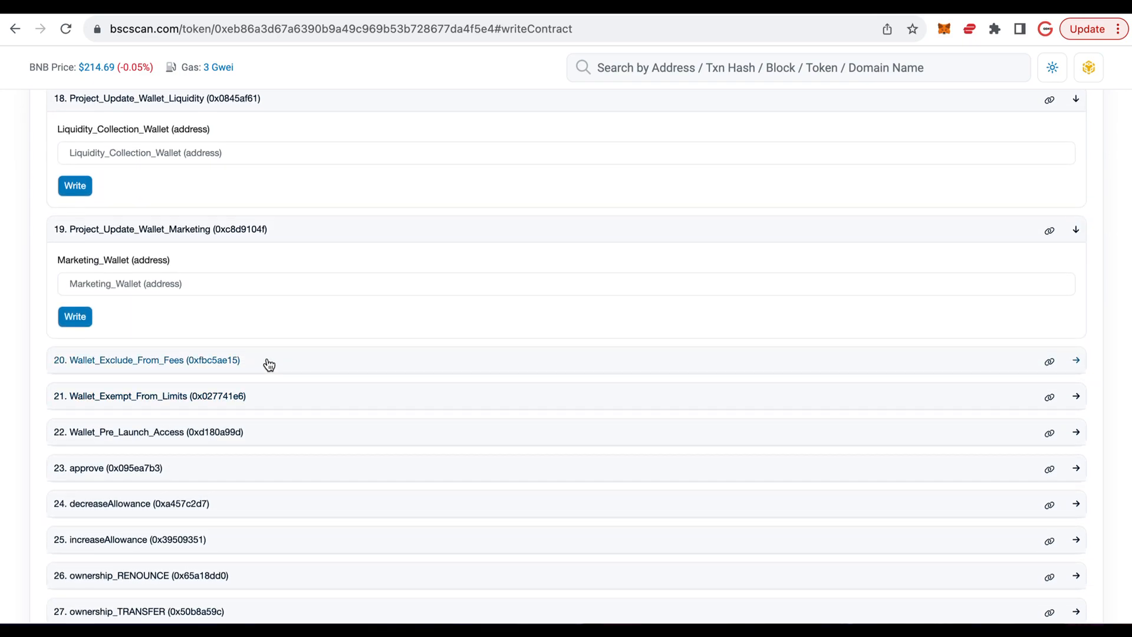
pyautogui.click(270, 365)
pyautogui.scroll(-2, 270, 365)
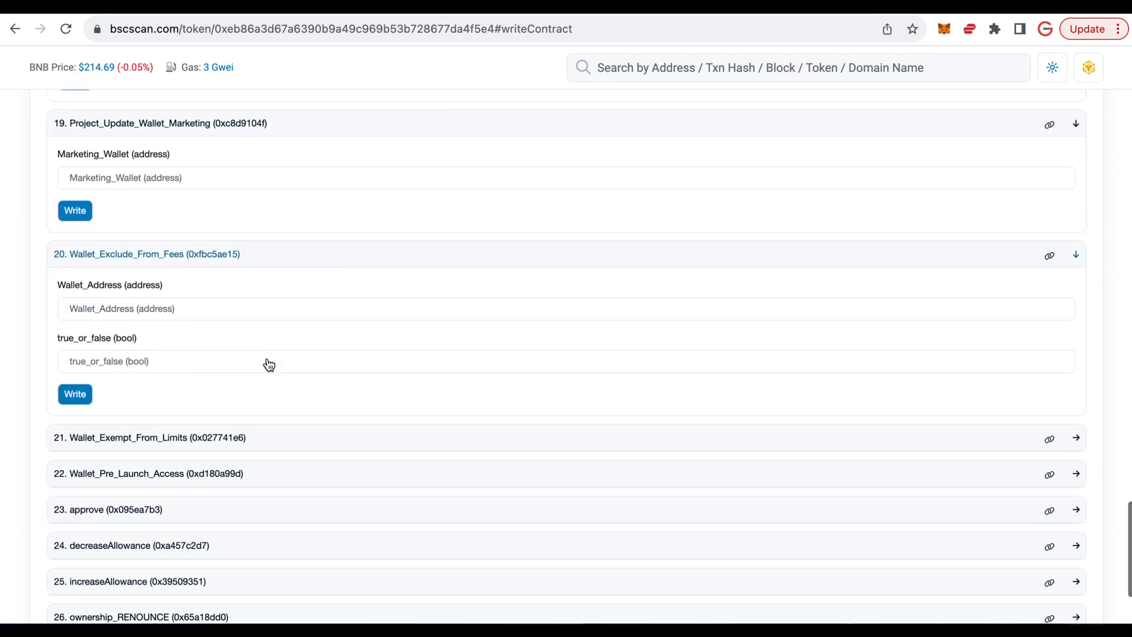
pyautogui.scroll(-2, 299, 367)
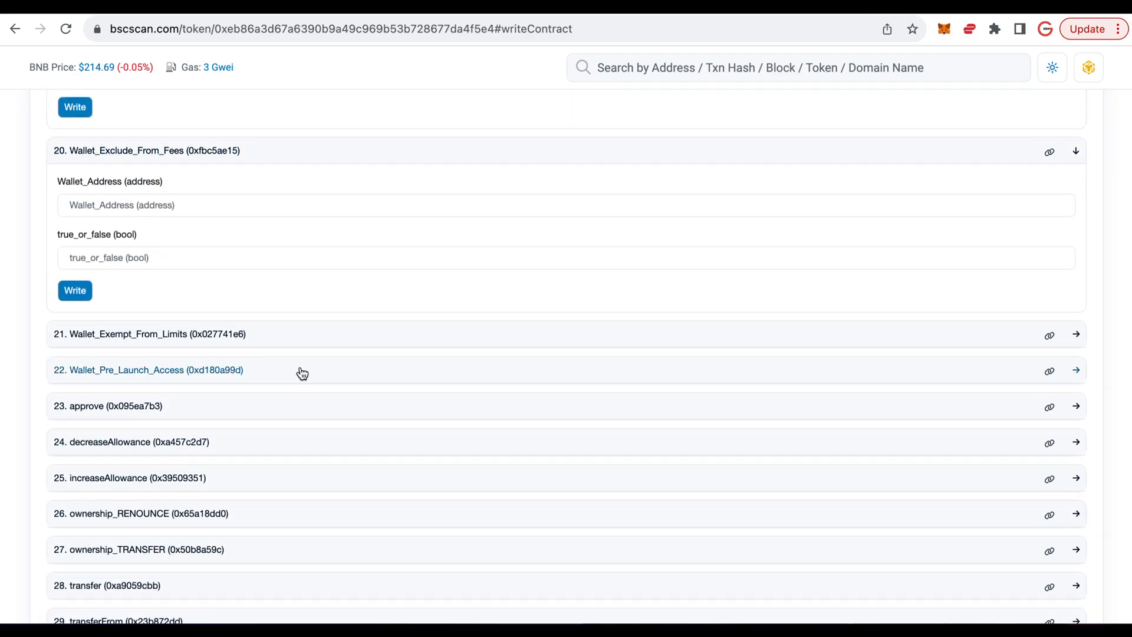
pyautogui.click(276, 337)
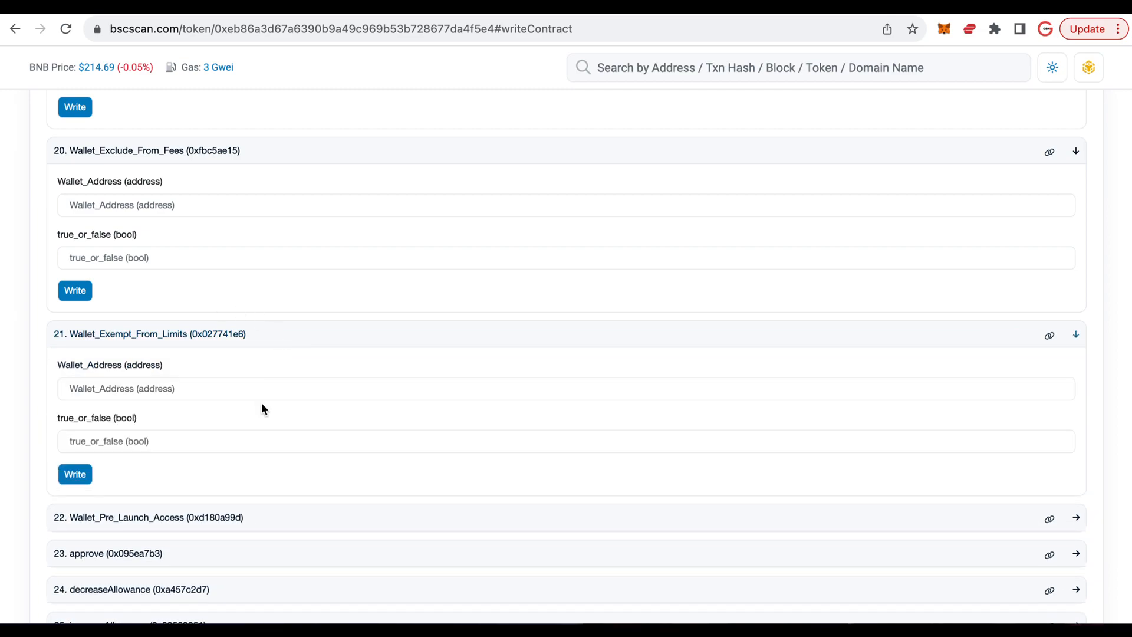
# - Expand Wallet_Pre_Launch_Access to examine its wallet address and true_or_false parameters
pyautogui.scroll(-2, 263, 401)
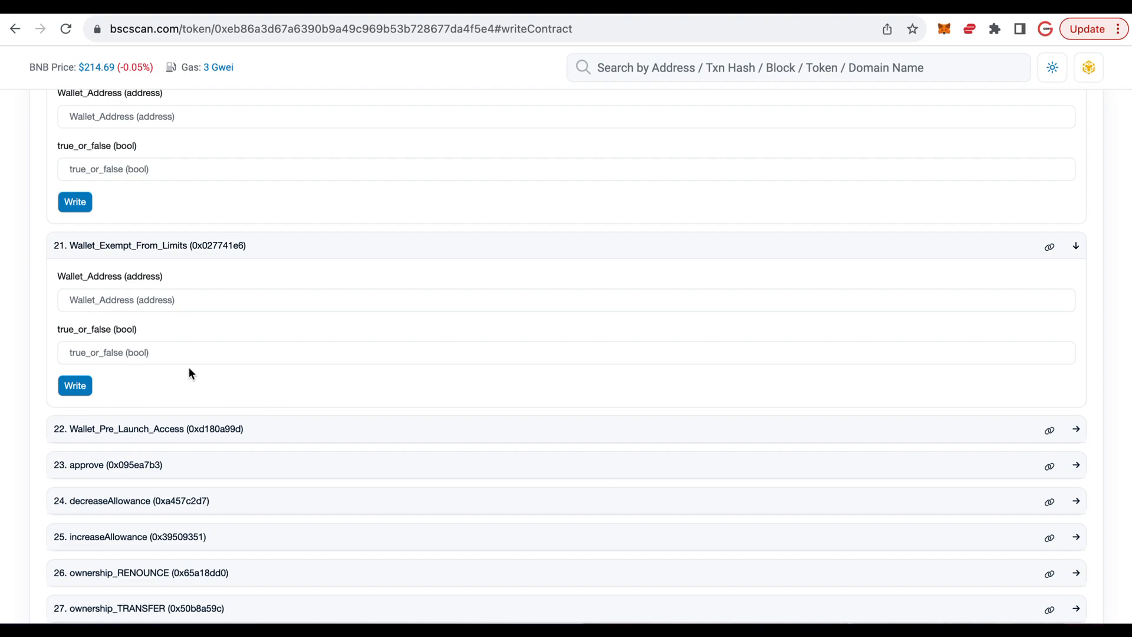
pyautogui.scroll(-3, 278, 361)
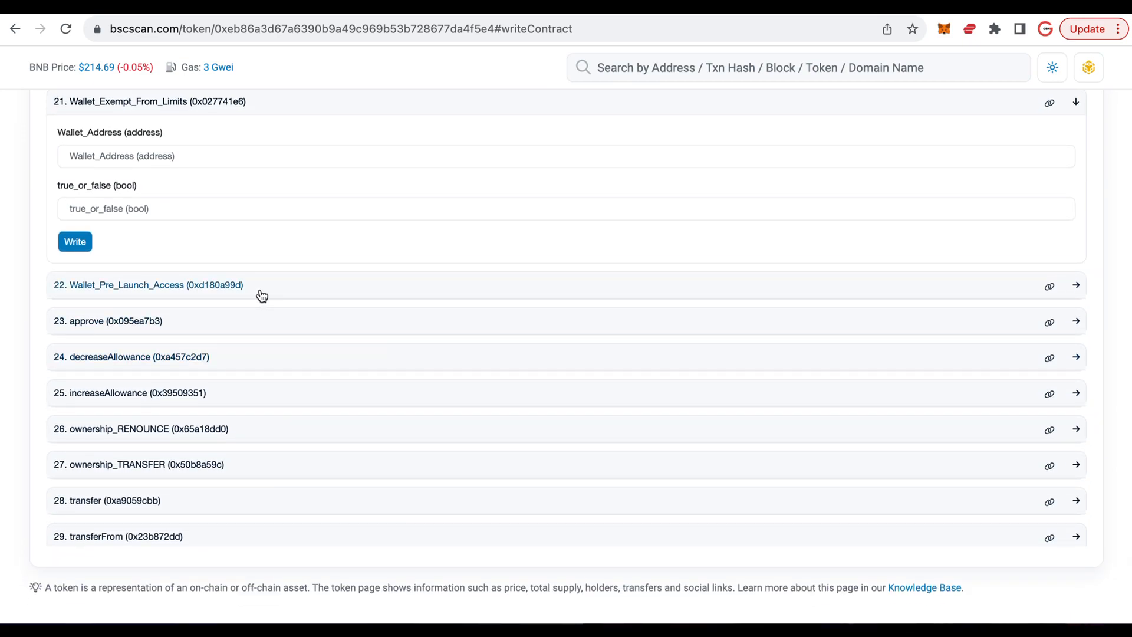
pyautogui.click(279, 289)
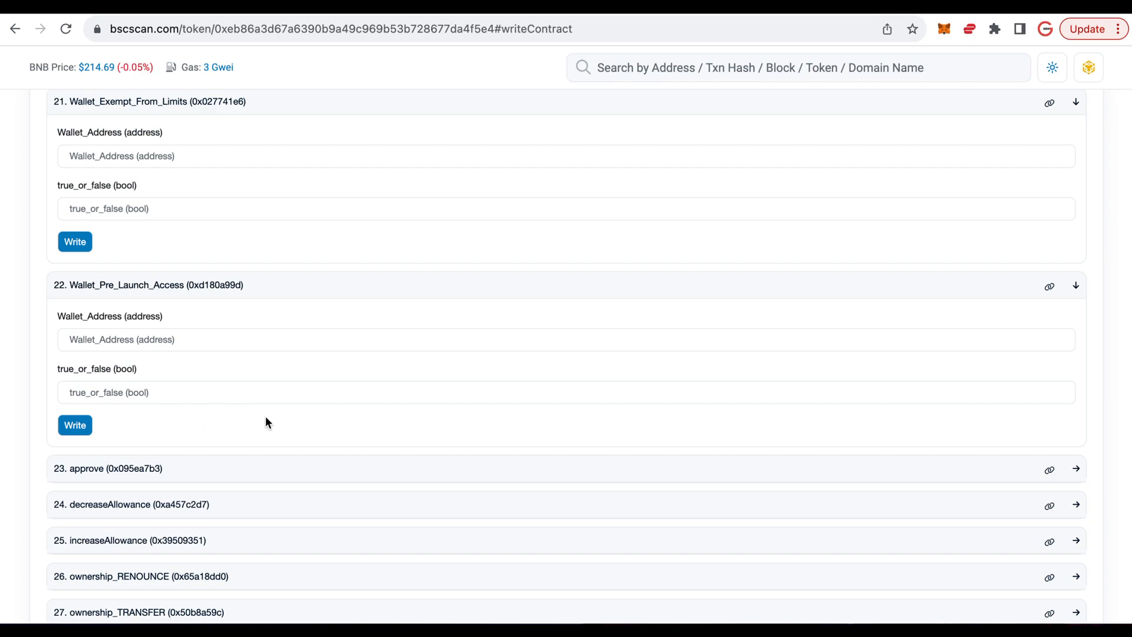
# - Look over the remaining write functions from approve to transferFrom, and return to the DEMO token overview
pyautogui.scroll(-3, 265, 422)
pyautogui.scroll(-3, 180, 378)
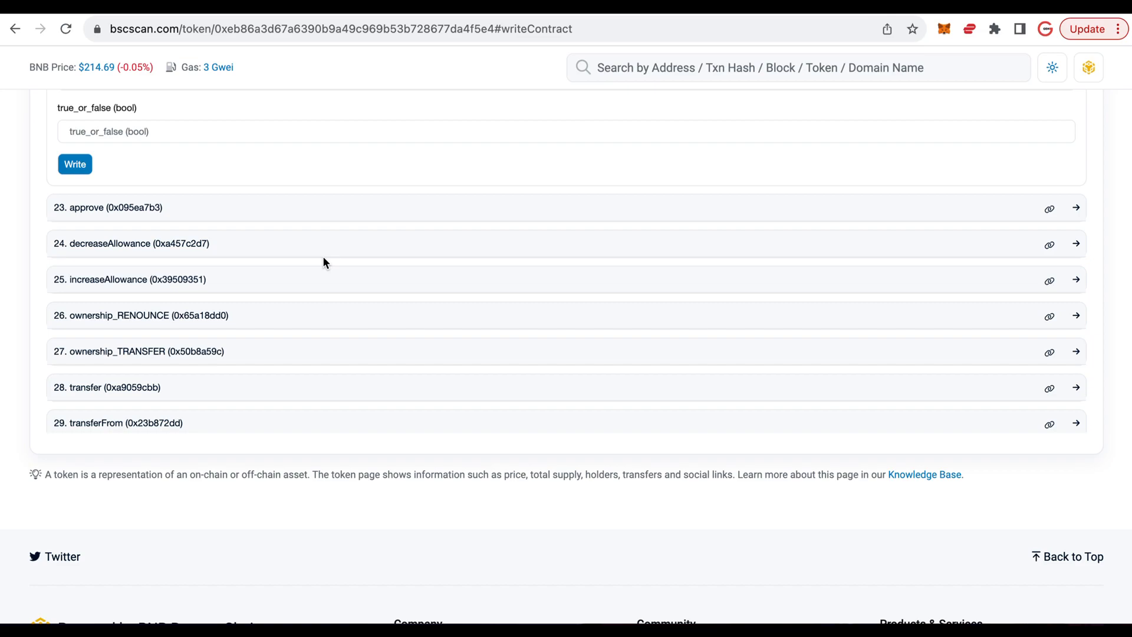
pyautogui.scroll(20, 324, 256)
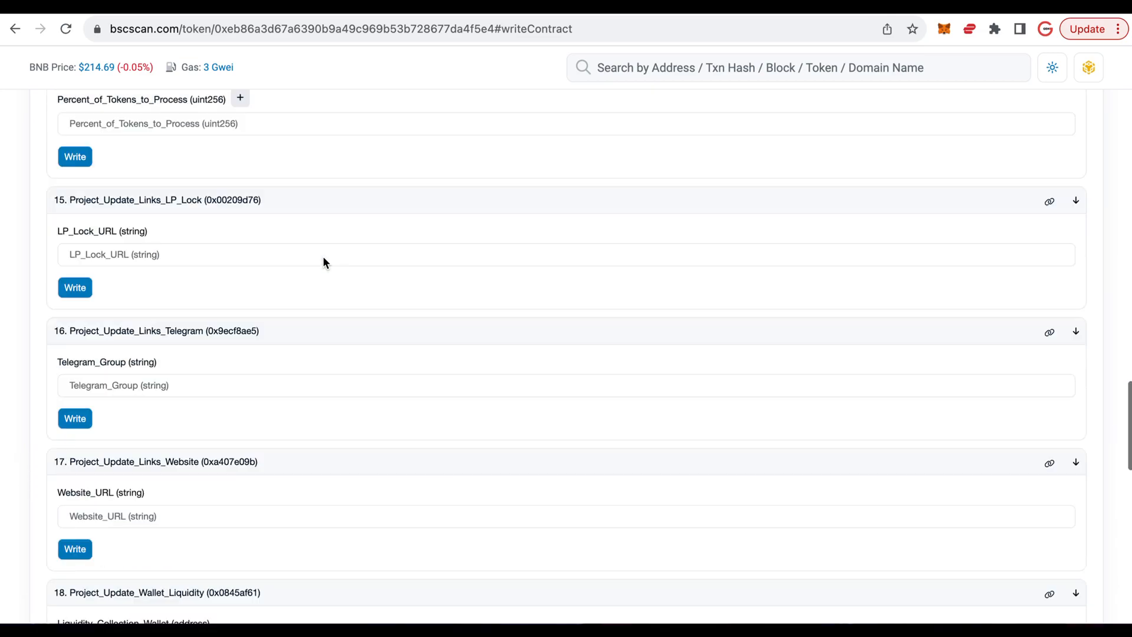
pyautogui.scroll(15, 323, 260)
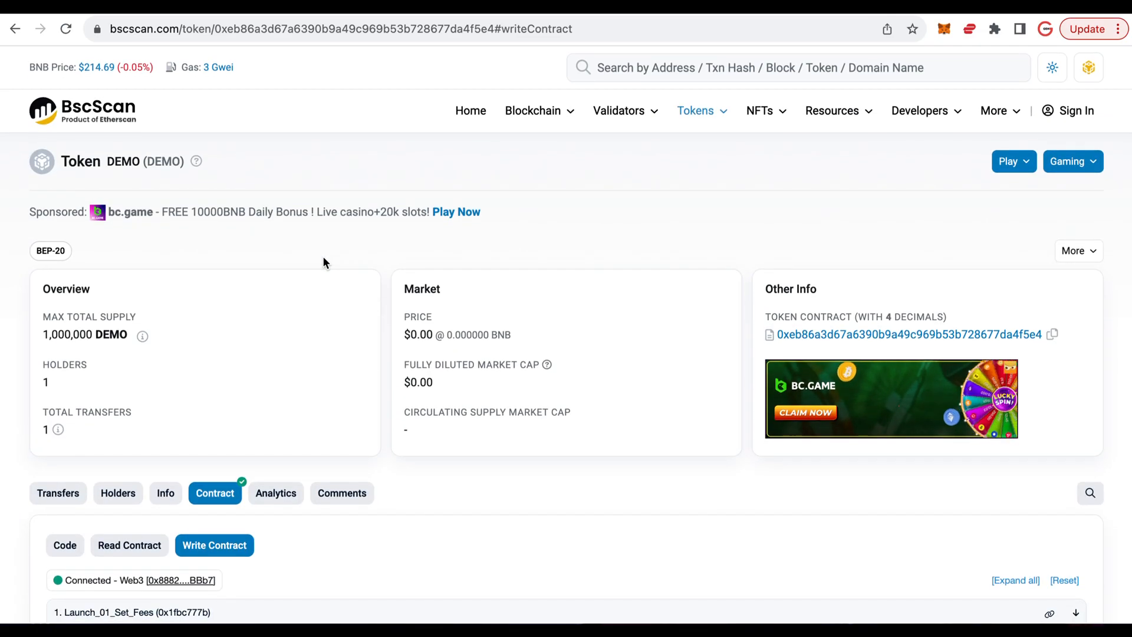
# - Switch to the TokensByGEN website and examine its Why Choose TokensByGEN, contact and frequently asked questions sections
pyautogui.click(746, 7)
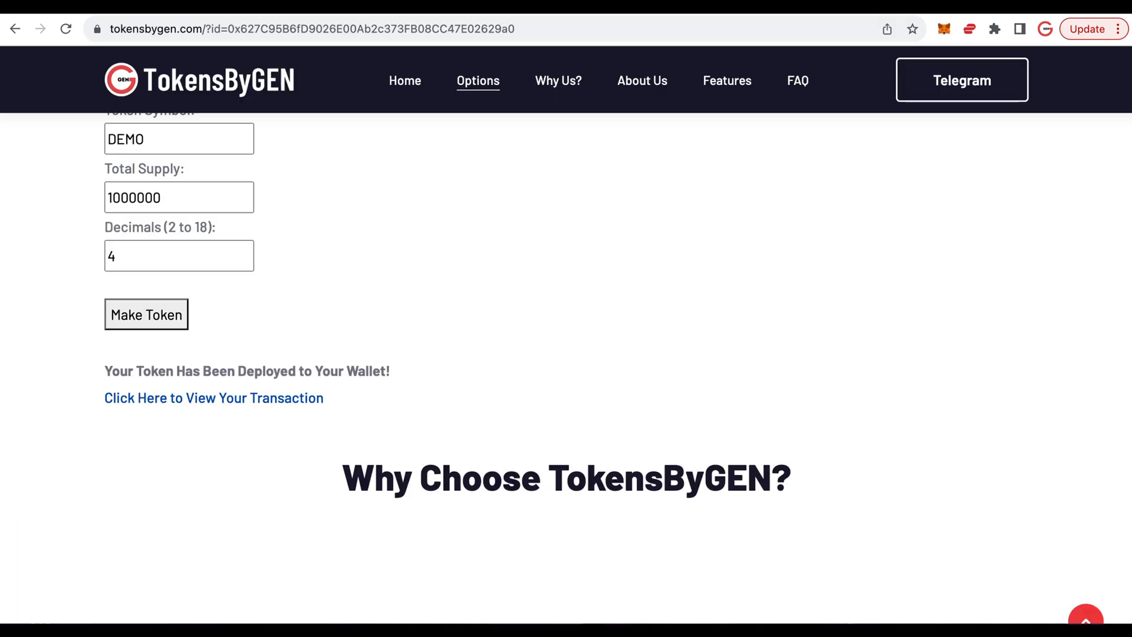
pyautogui.scroll(-2, 589, 312)
pyautogui.scroll(-3, 590, 316)
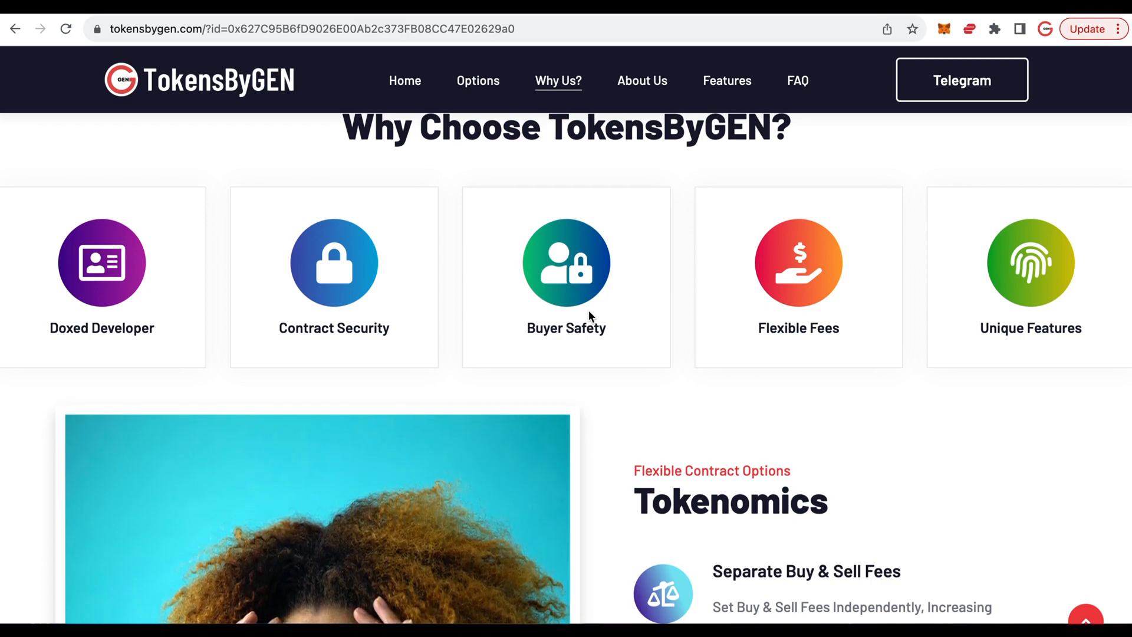
pyautogui.scroll(2, 589, 310)
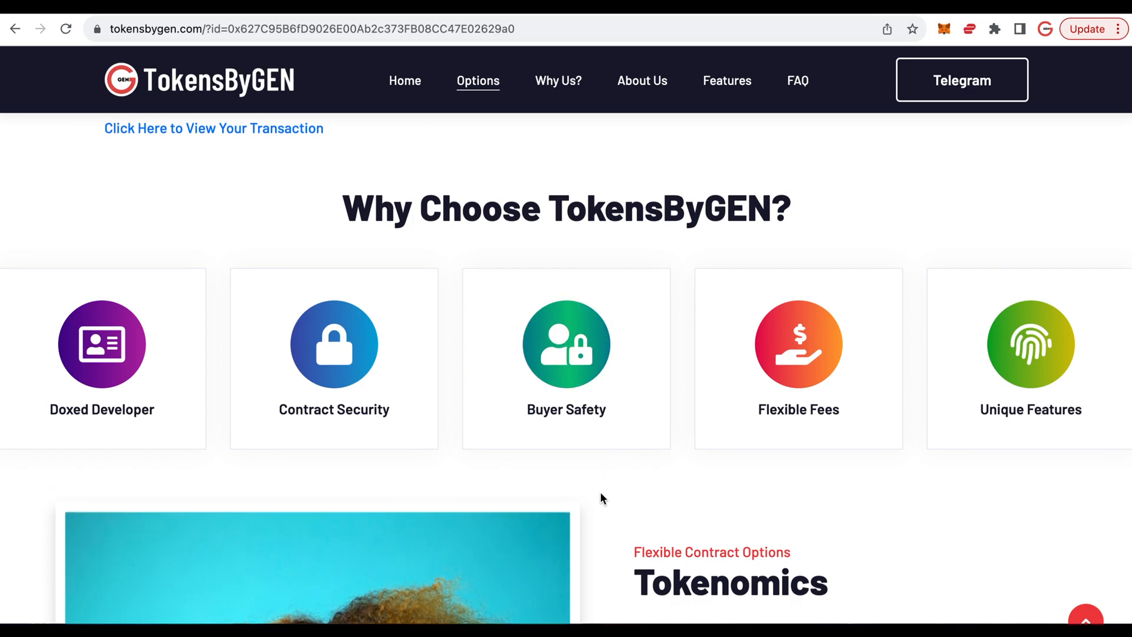
pyautogui.scroll(-1, 602, 497)
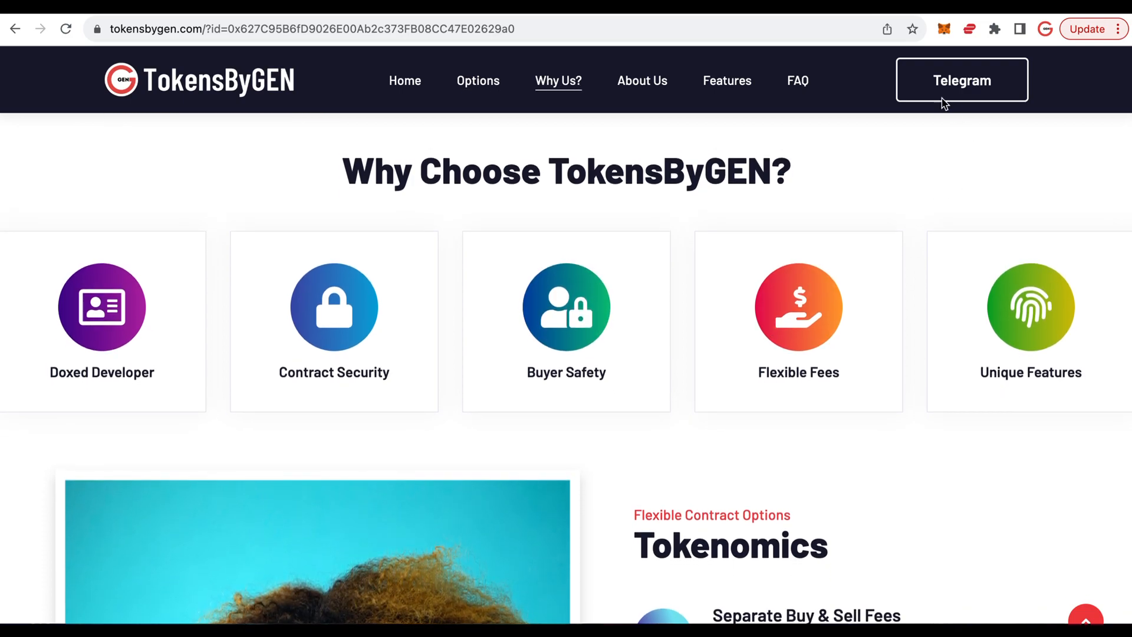
pyautogui.scroll(-5, 688, 261)
pyautogui.scroll(-10, 687, 260)
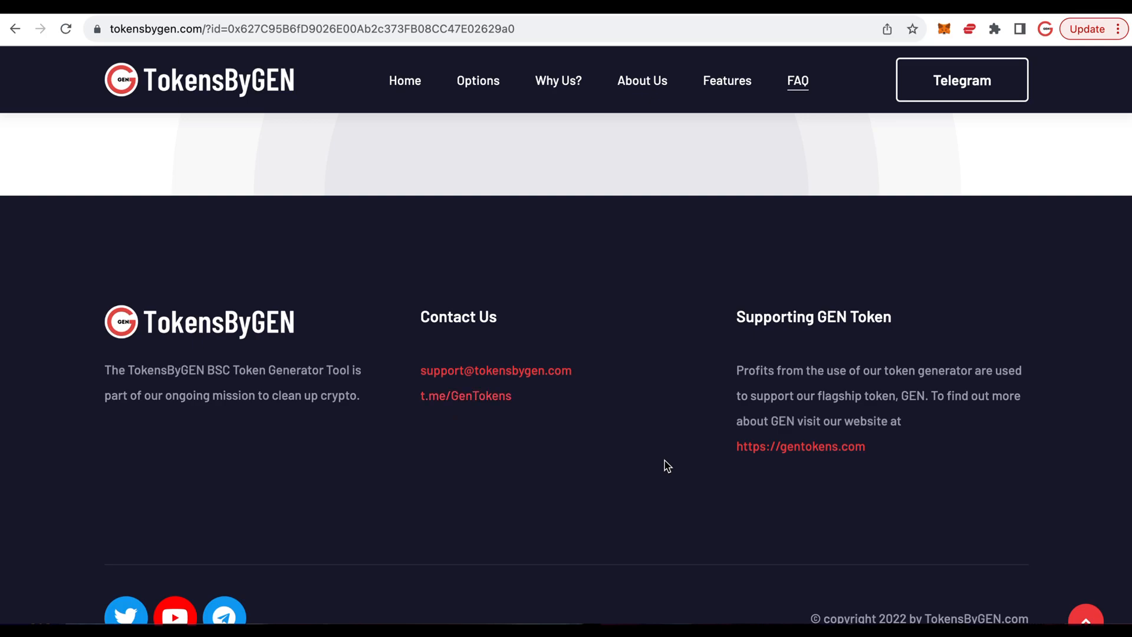
pyautogui.scroll(10, 666, 466)
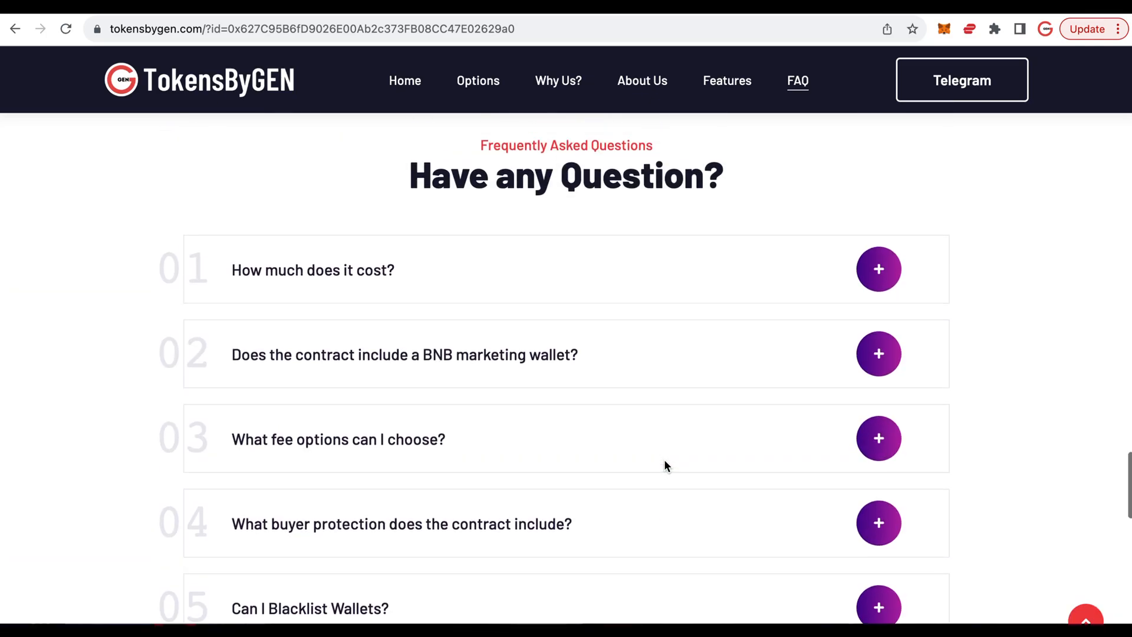